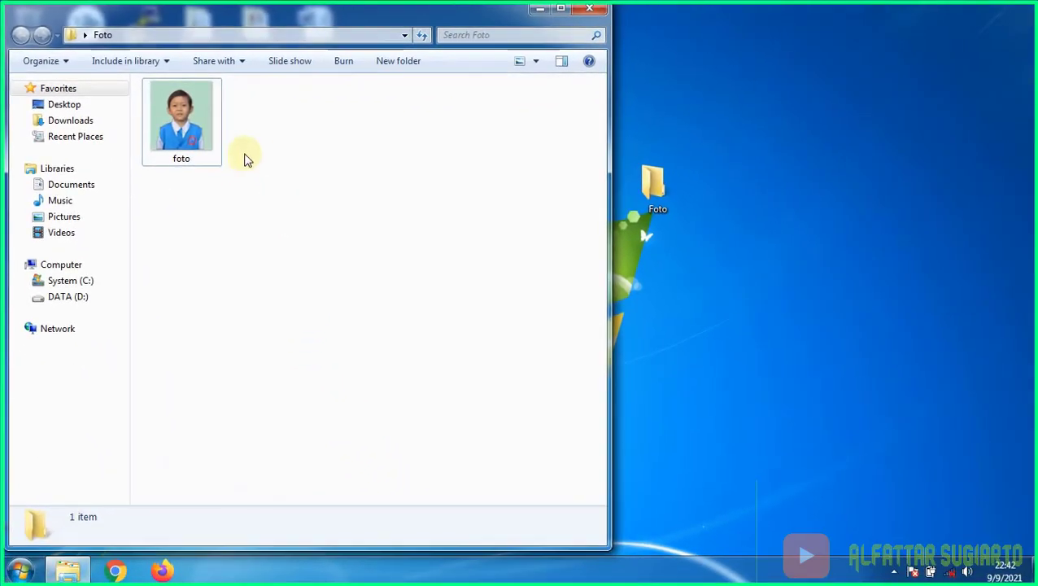
- Start Microsoft Word 2010 from the Start menu's program list, opening a blank Document1
{"action": "left_click", "coordinate": [20, 569]}
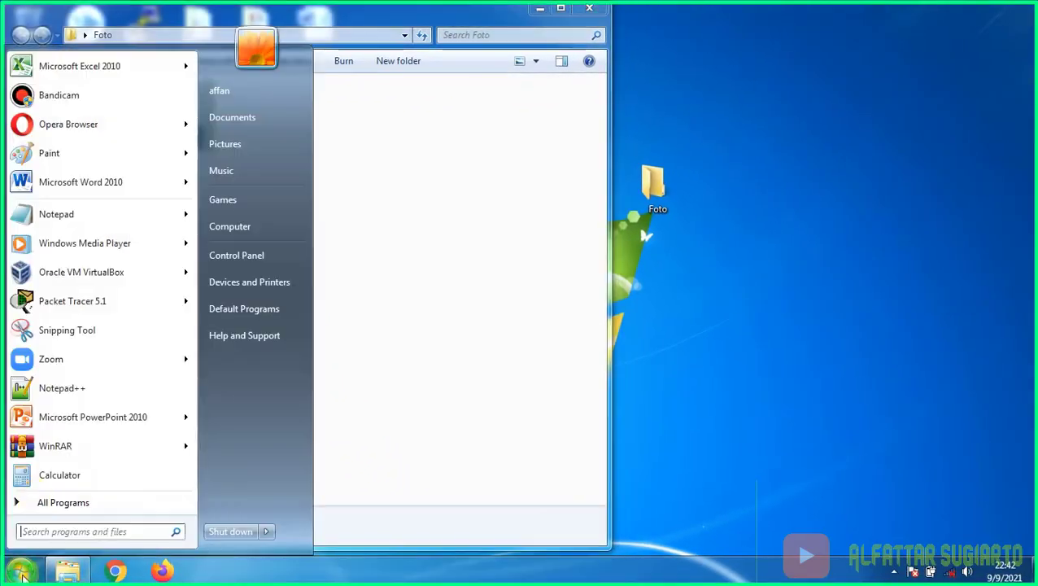
{"action": "left_click", "coordinate": [64, 183]}
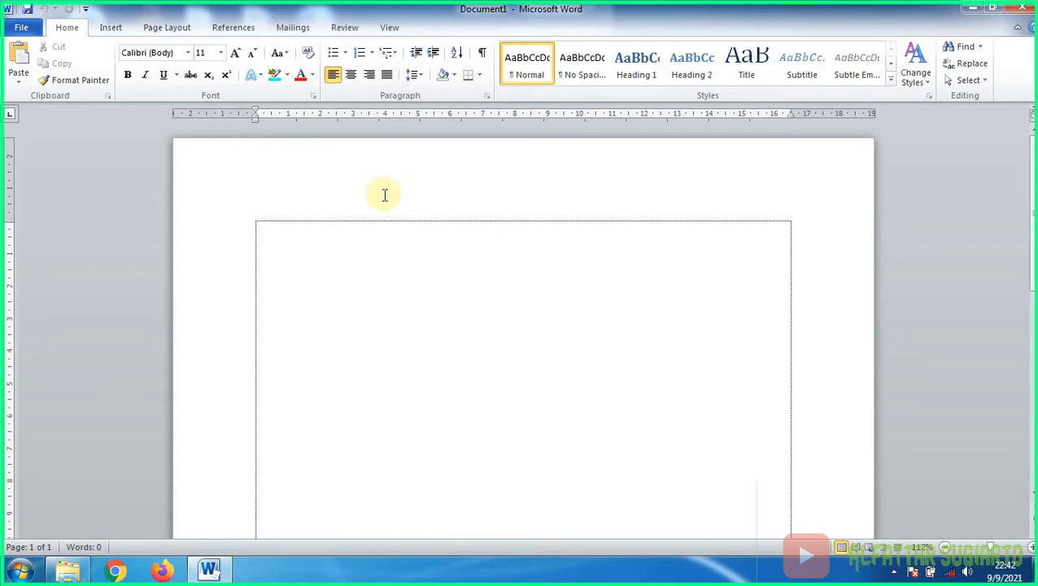
- Copy the foto picture from the Foto folder in Windows Explorer, then return to Word
{"action": "left_click", "coordinate": [67, 570]}
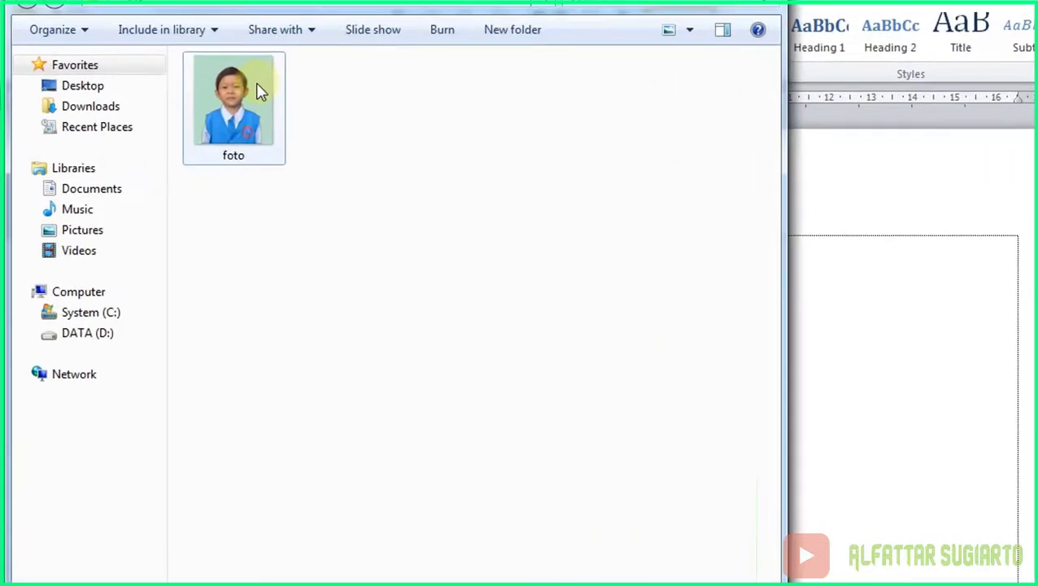
{"action": "right_click", "coordinate": [176, 111]}
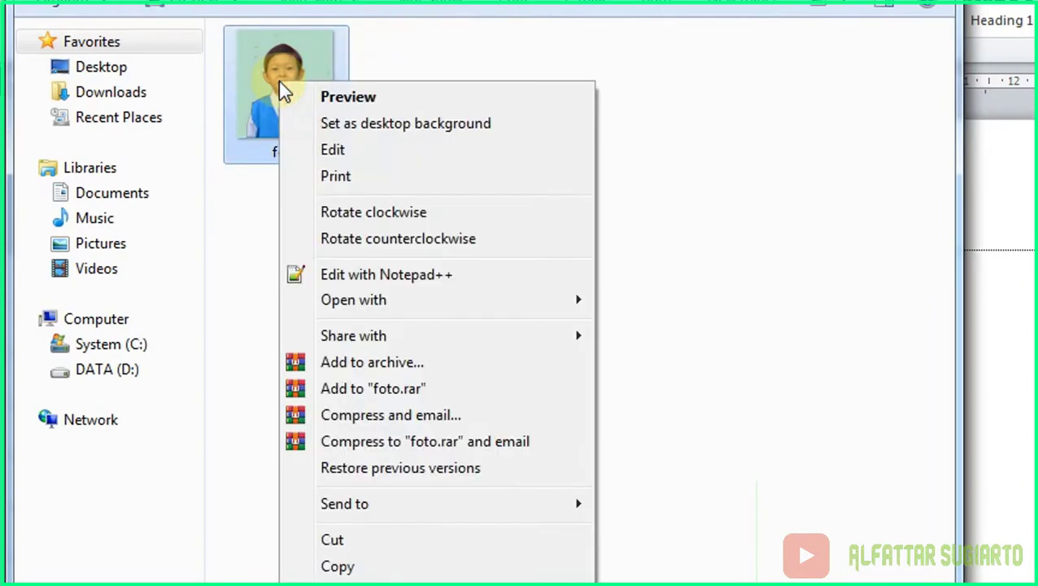
{"action": "left_click", "coordinate": [359, 570]}
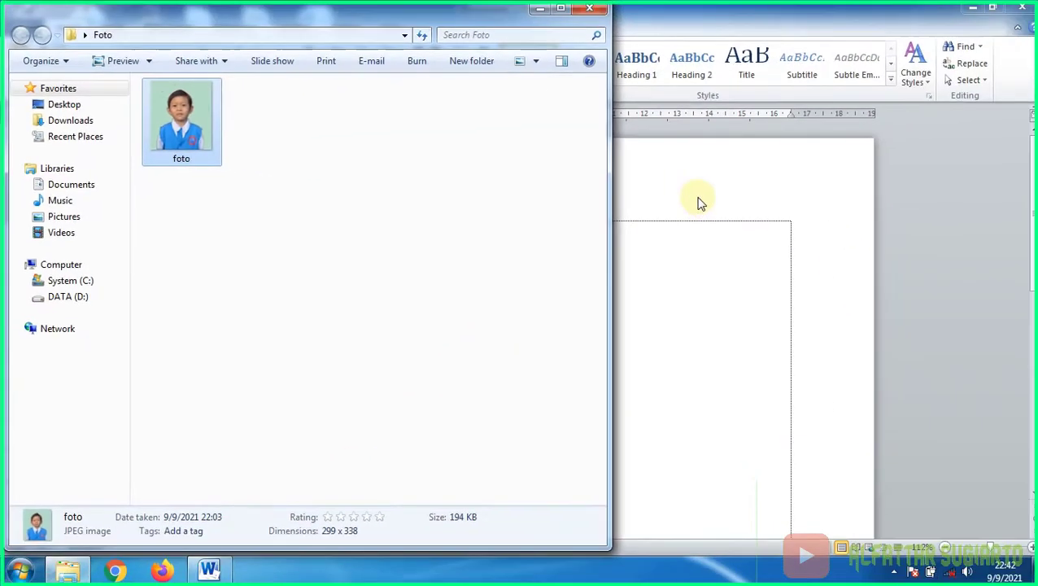
{"action": "left_click", "coordinate": [699, 202]}
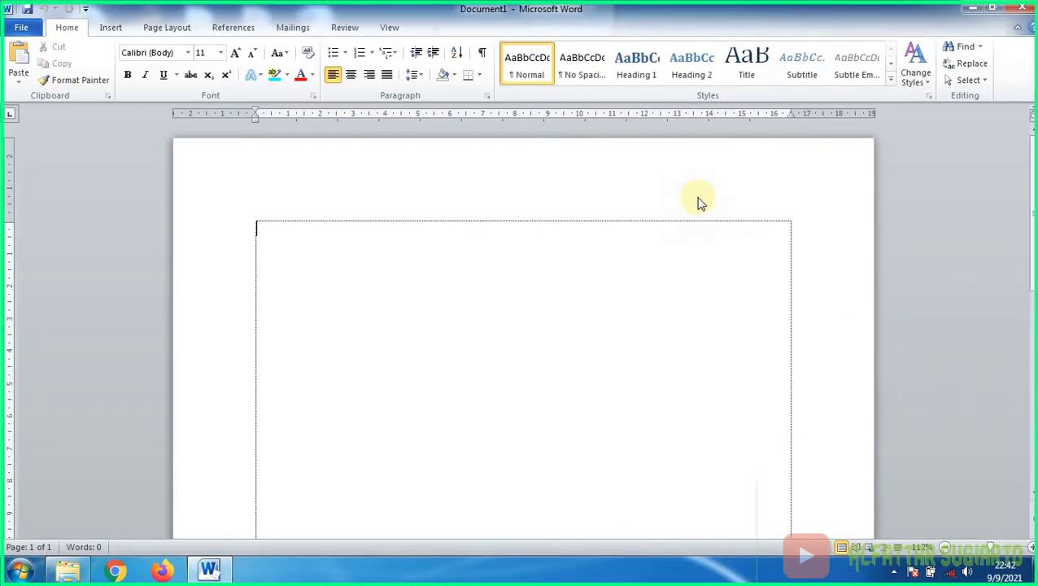
- Paste the foto picture into Document1, select it, and bring up the Picture Tools Format ribbon
{"action": "left_click", "coordinate": [19, 66]}
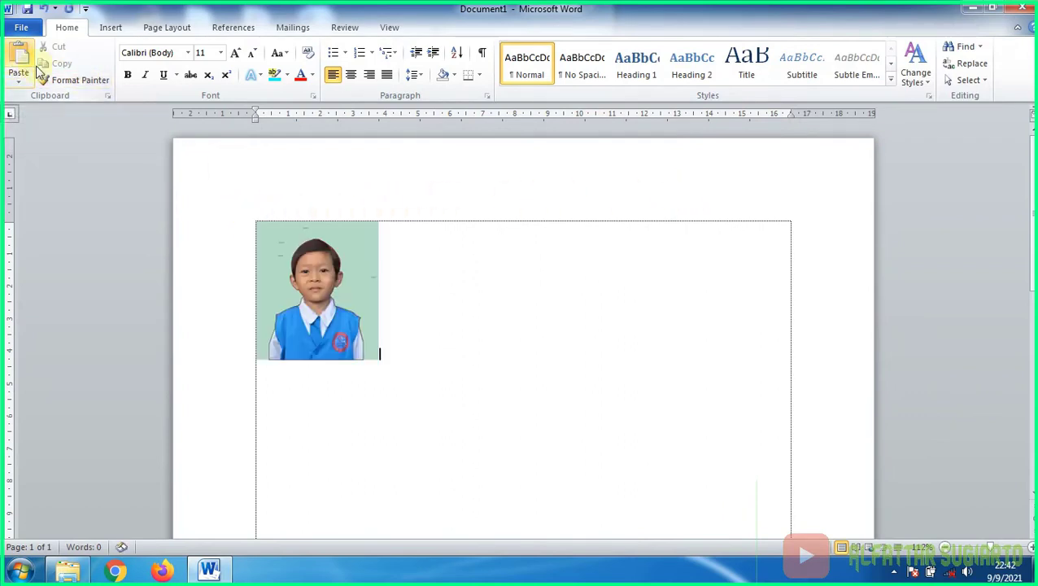
{"action": "left_click", "coordinate": [342, 283]}
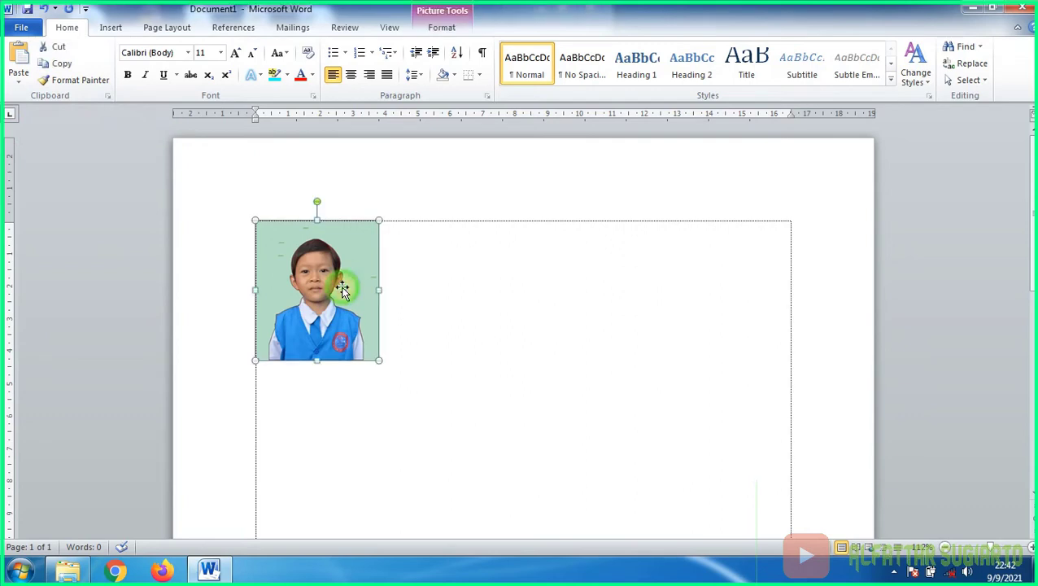
{"action": "left_click", "coordinate": [436, 282]}
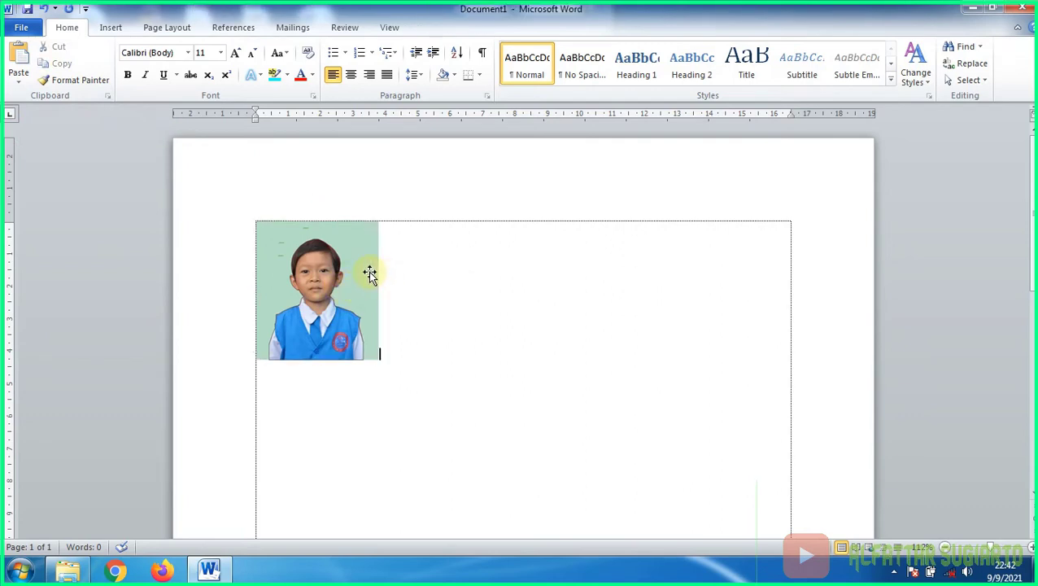
{"action": "left_click", "coordinate": [369, 274]}
{"action": "left_click", "coordinate": [412, 255]}
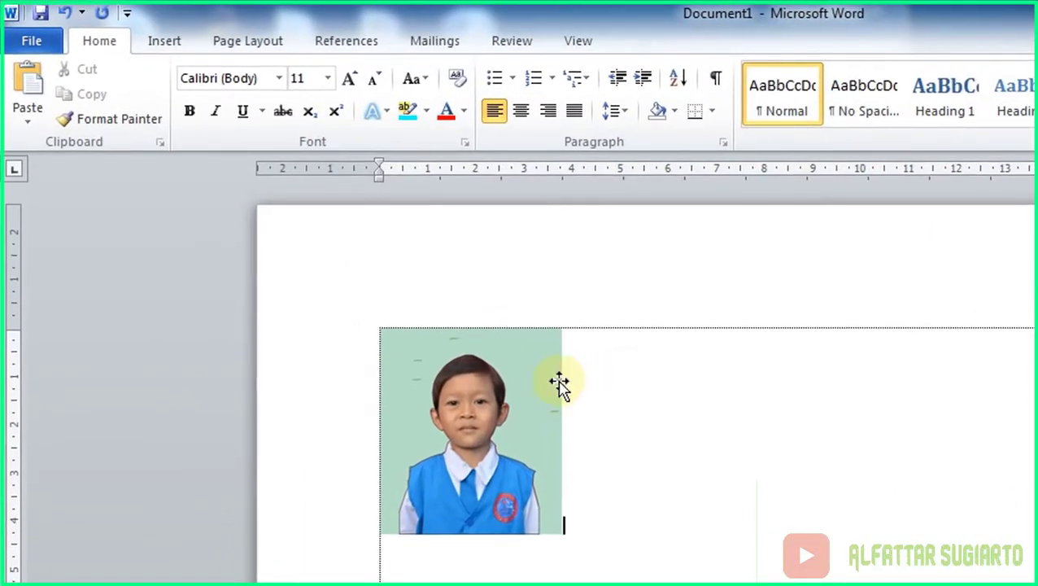
{"action": "left_click", "coordinate": [370, 255]}
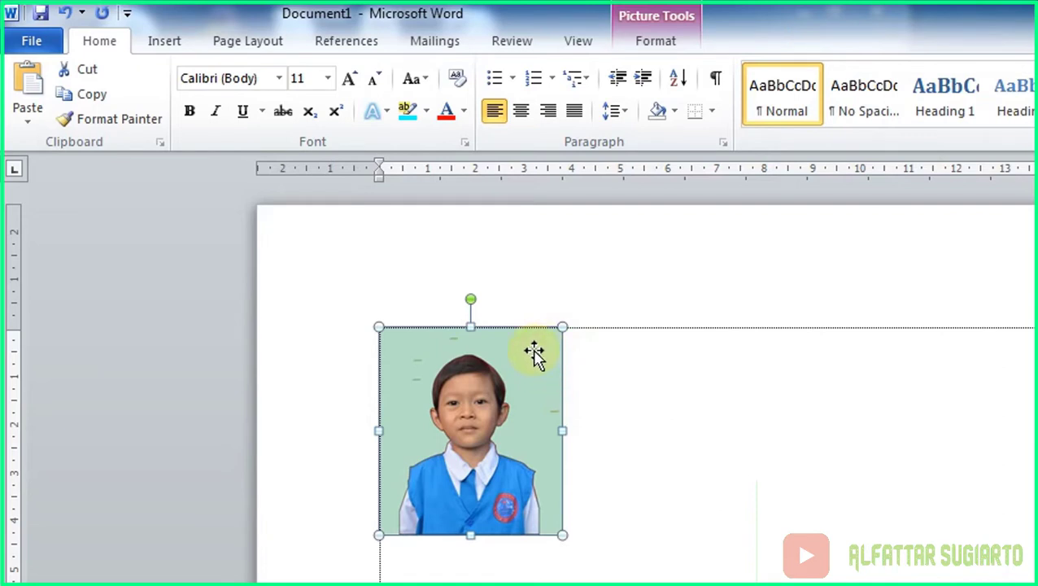
{"action": "left_click", "coordinate": [660, 40]}
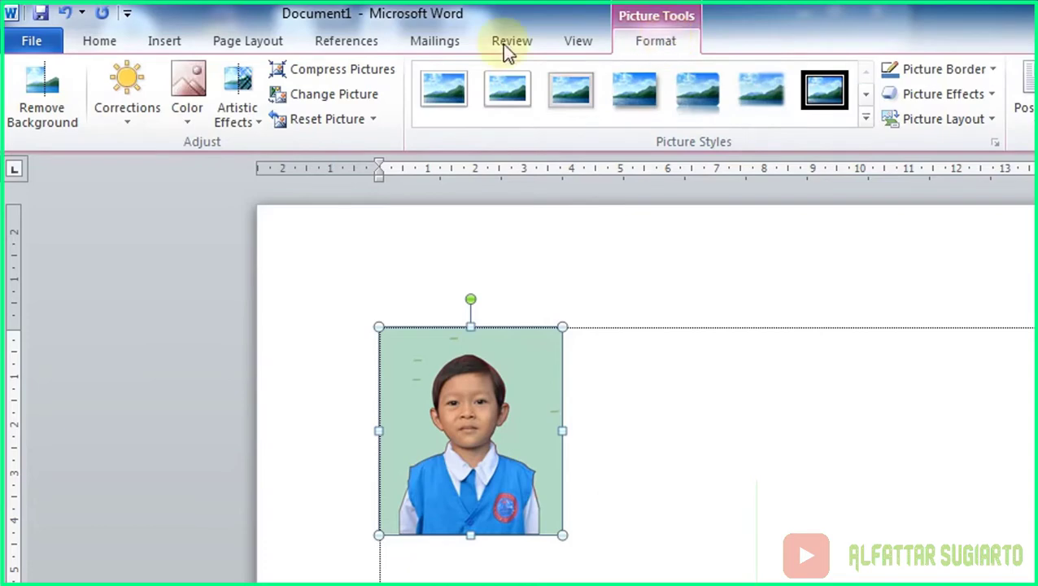
- Start Remove Background on the foto picture and zoom in for a closer view
{"action": "left_click", "coordinate": [49, 118]}
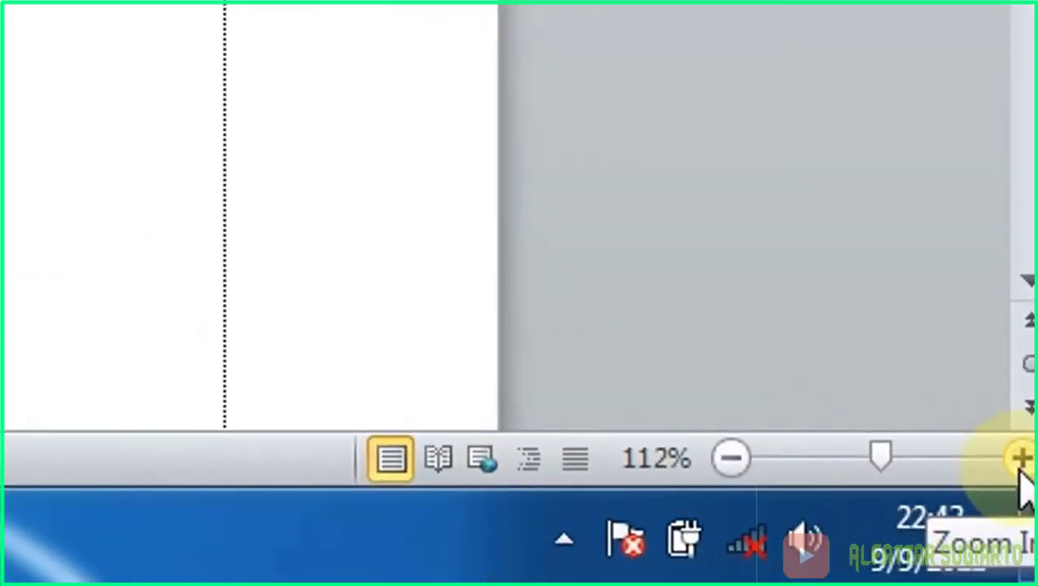
{"action": "left_click", "coordinate": [1021, 460]}
{"action": "left_click", "coordinate": [1021, 460]}
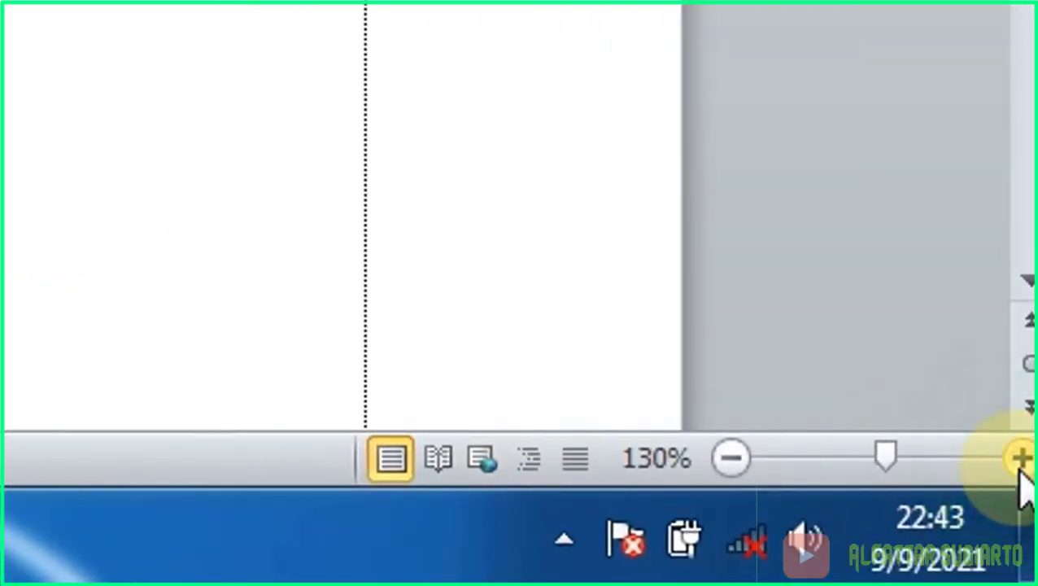
{"action": "left_click", "coordinate": [1020, 459]}
{"action": "left_click", "coordinate": [1021, 460]}
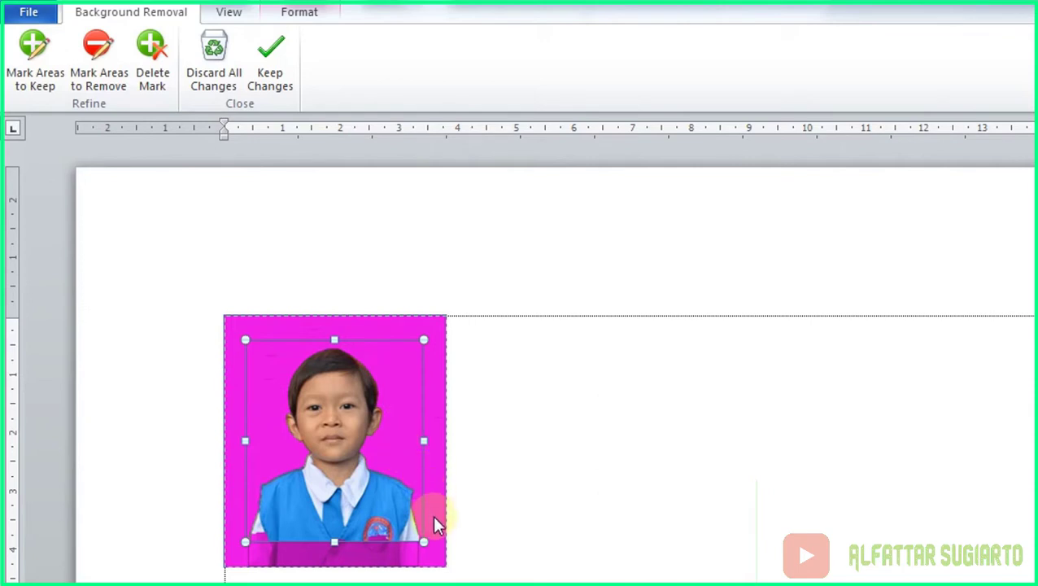
- Mark the uniform's lower-left area to keep and apply the background removal
{"action": "left_click_drag", "start_coordinate": [424, 542], "coordinate": [420, 463]}
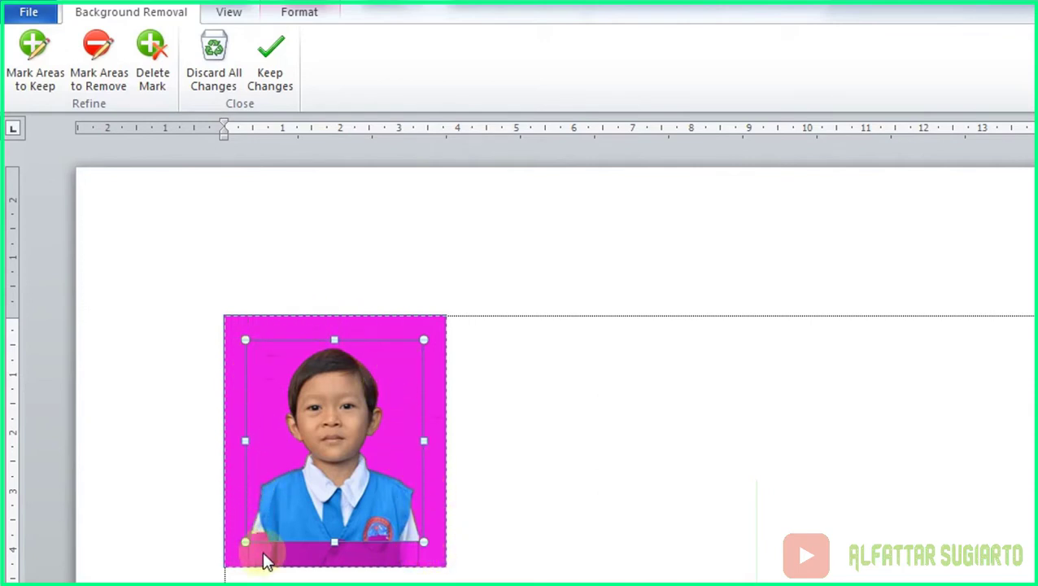
{"action": "left_click_drag", "start_coordinate": [250, 515], "coordinate": [261, 549]}
{"action": "left_click_drag", "start_coordinate": [259, 541], "coordinate": [262, 544]}
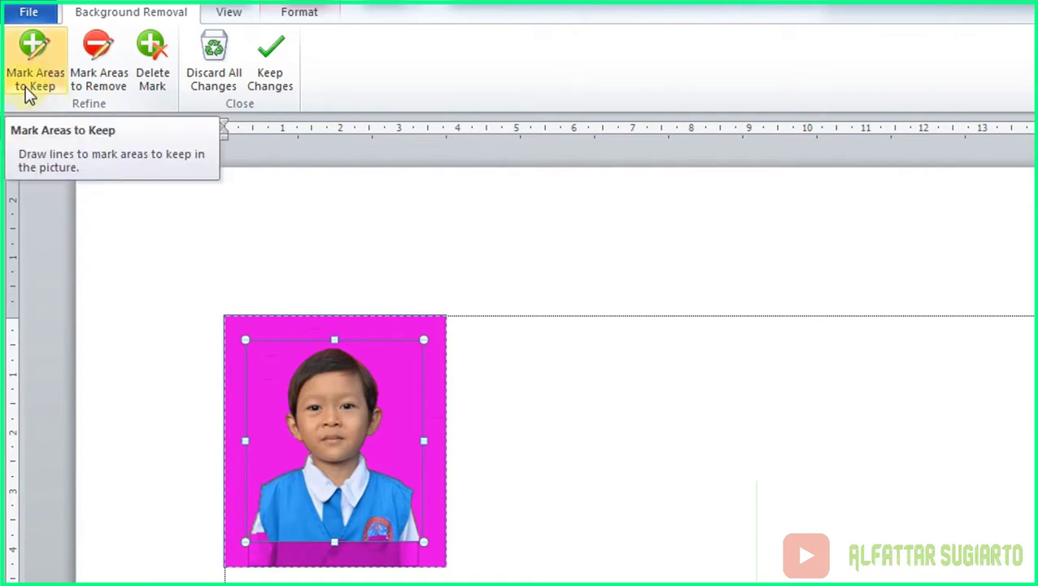
{"action": "left_click", "coordinate": [34, 63]}
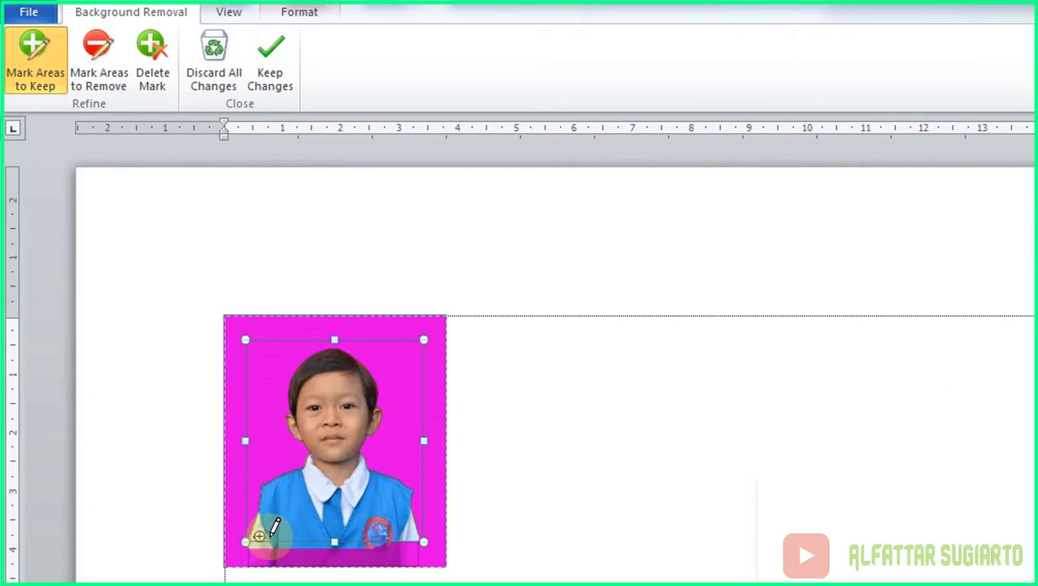
{"action": "left_click", "coordinate": [259, 536]}
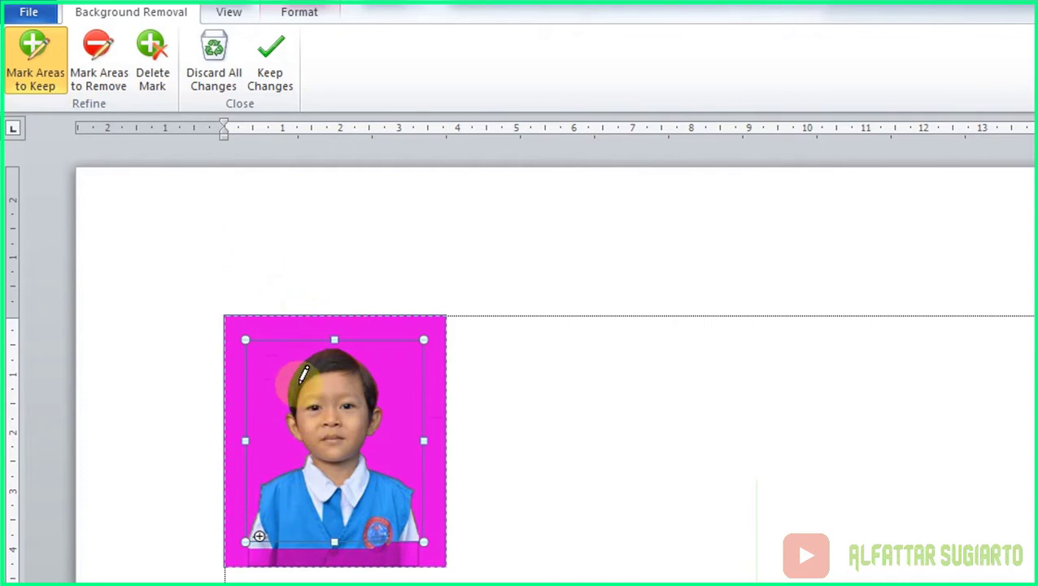
{"action": "left_click", "coordinate": [278, 86]}
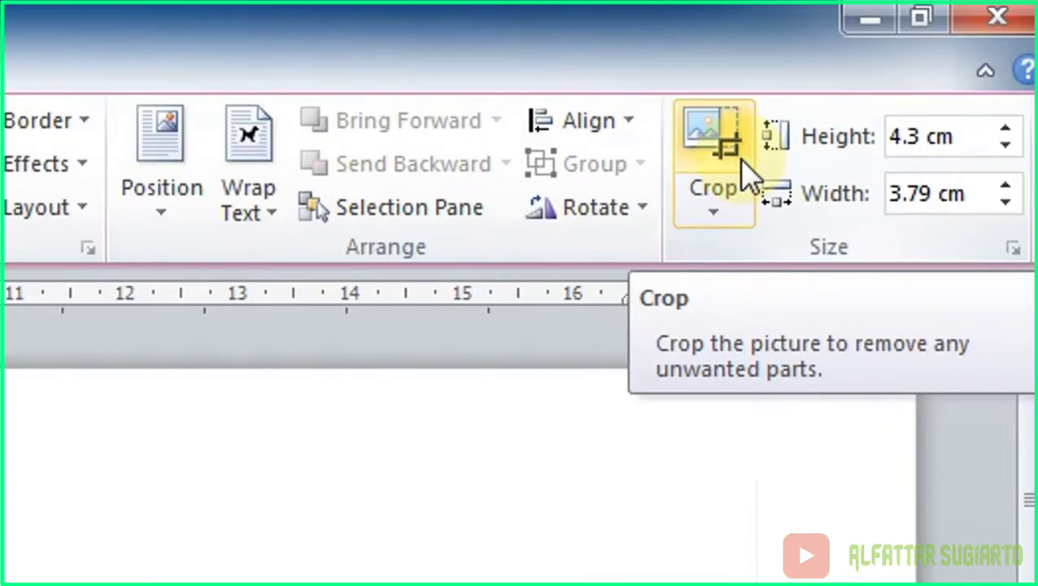
- Crop the photo's bottom, top, right and left edges inward to 3.4 cm by 2.59 cm
{"action": "left_click", "coordinate": [739, 158]}
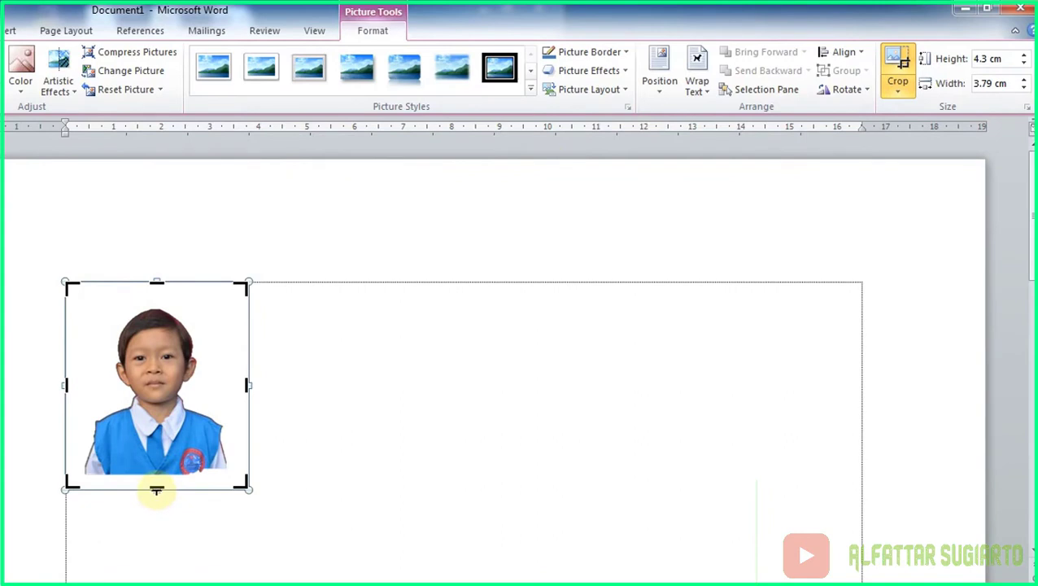
{"action": "left_click_drag", "start_coordinate": [156, 488], "coordinate": [158, 470]}
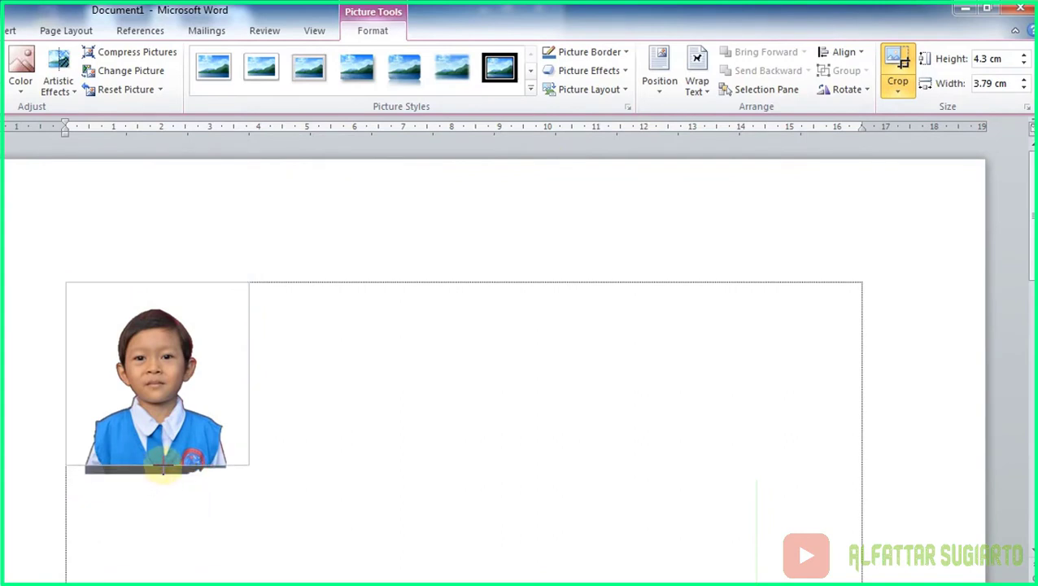
{"action": "left_click_drag", "start_coordinate": [165, 468], "coordinate": [163, 469]}
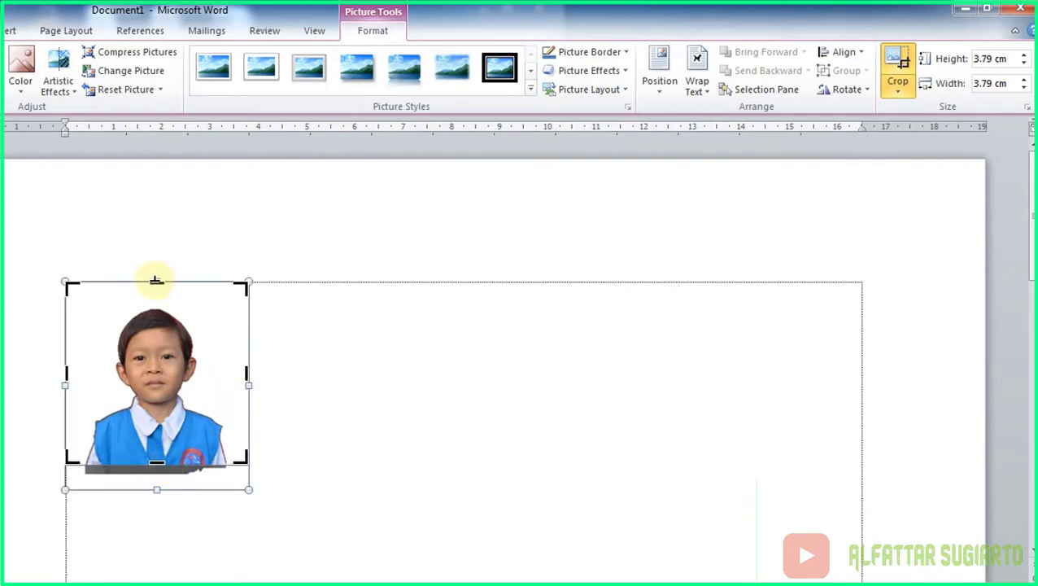
{"action": "left_click_drag", "start_coordinate": [156, 282], "coordinate": [157, 300]}
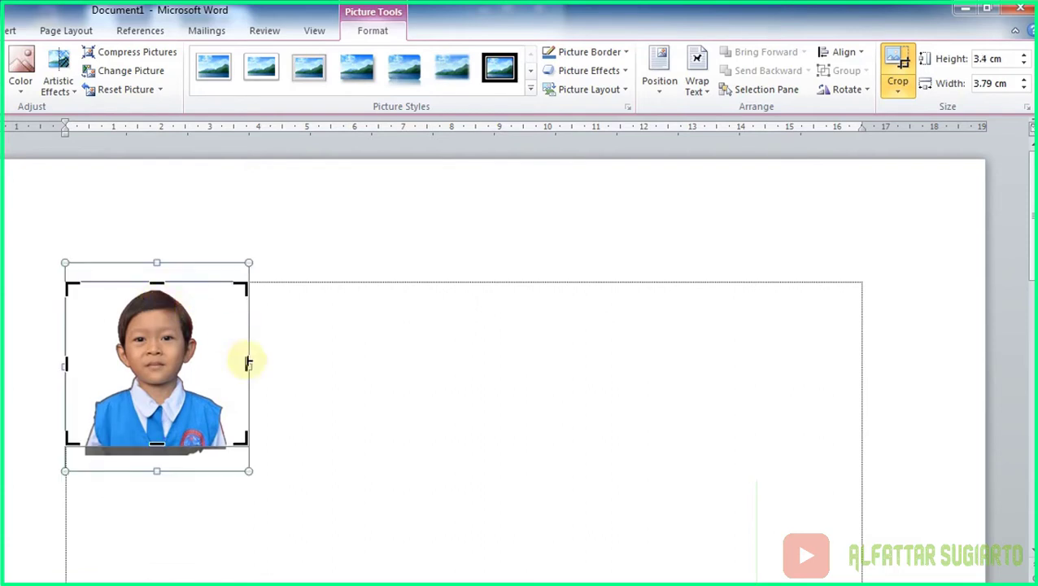
{"action": "left_click_drag", "start_coordinate": [248, 361], "coordinate": [219, 364]}
{"action": "left_click_drag", "start_coordinate": [66, 368], "coordinate": [94, 371]}
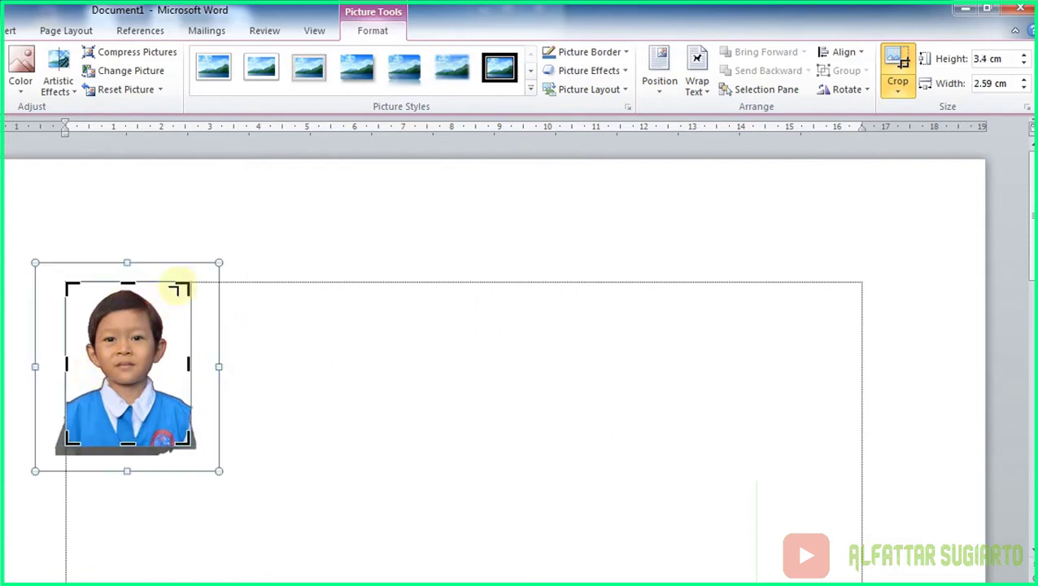
{"action": "left_click", "coordinate": [895, 68]}
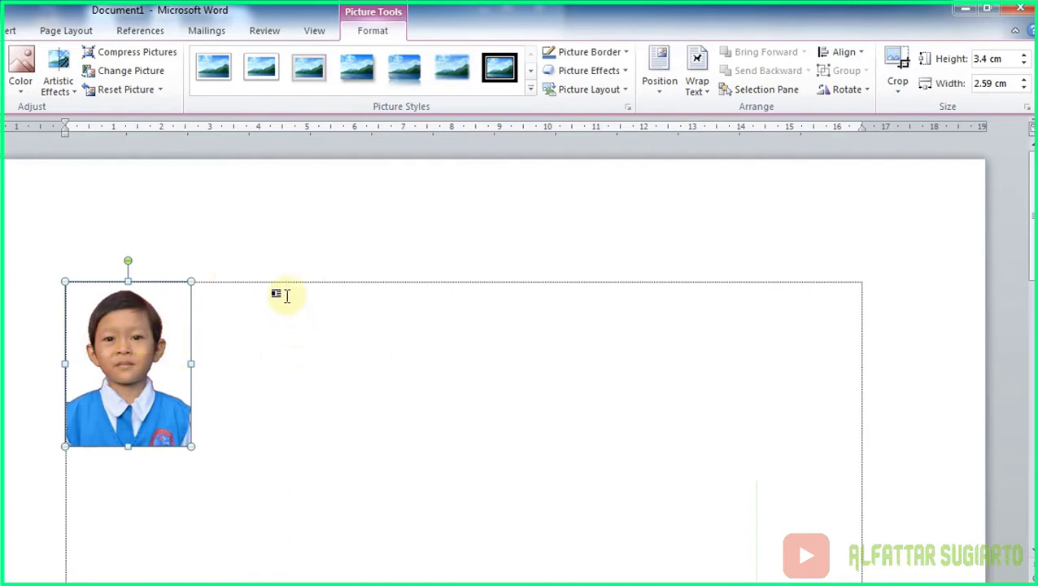
- Set the photo's wrapping to In Front of Text and drag it toward the page's right
{"action": "left_click", "coordinate": [708, 96]}
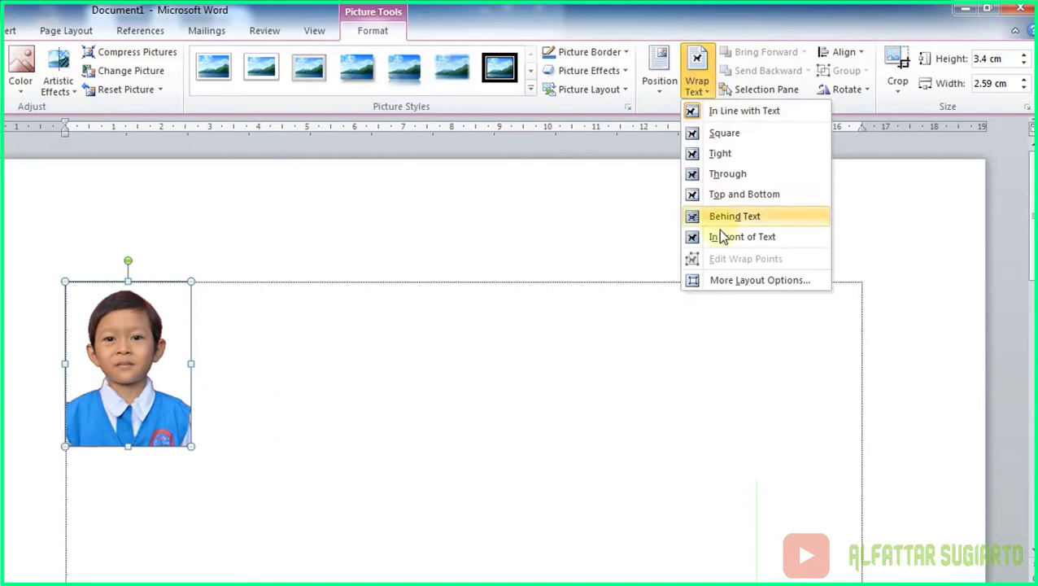
{"action": "left_click", "coordinate": [793, 244]}
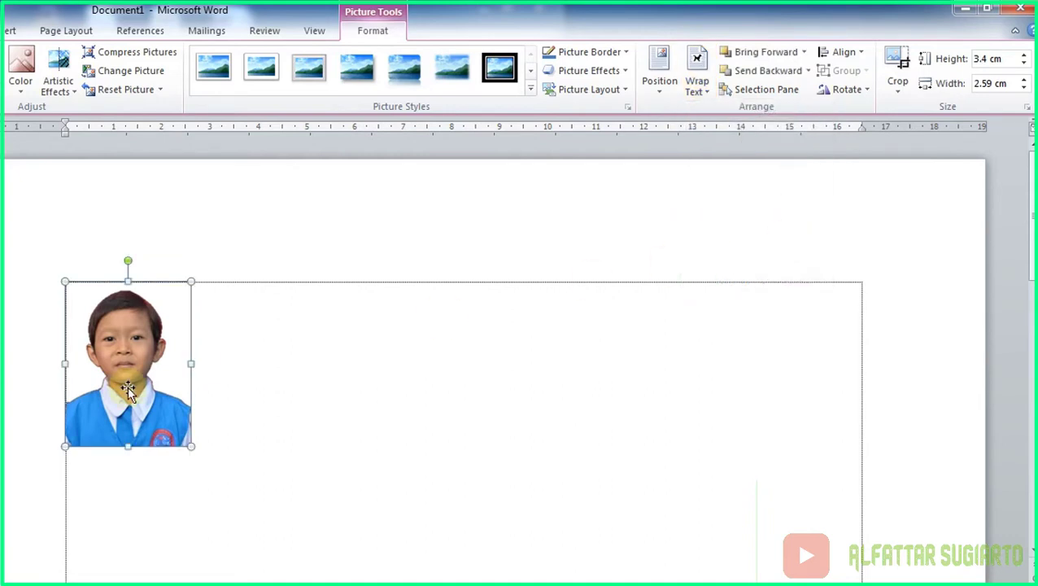
{"action": "mouse_move", "coordinate": [120, 384]}
{"action": "left_mouse_down"}
{"action": "mouse_move", "coordinate": [382, 390]}
{"action": "mouse_move", "coordinate": [186, 394]}
{"action": "mouse_move", "coordinate": [420, 385]}
{"action": "left_mouse_up"}
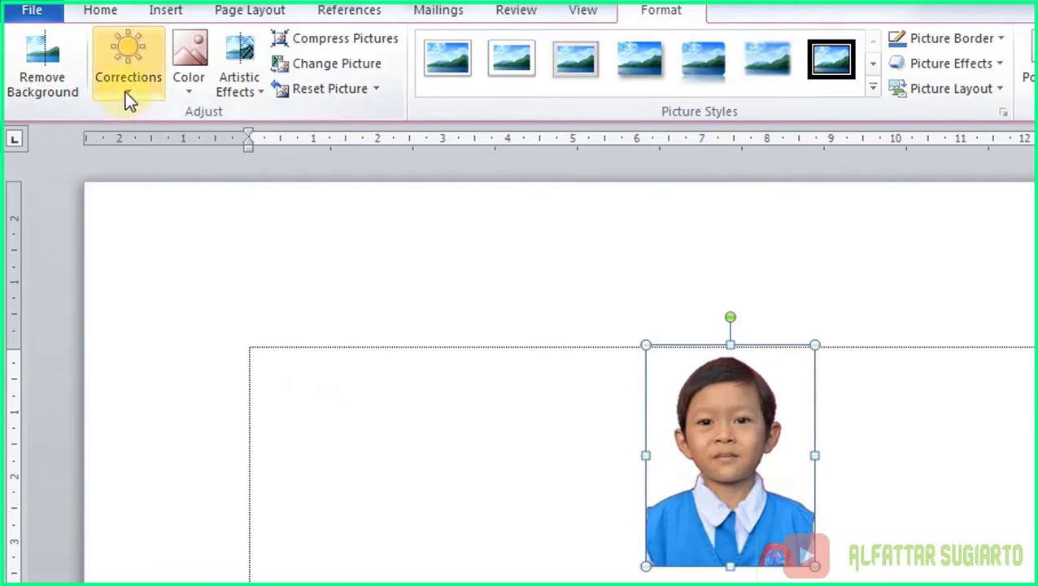
- Raise the photo's contrast by 20% and nudge it slightly left along the page top
{"action": "left_click", "coordinate": [128, 96]}
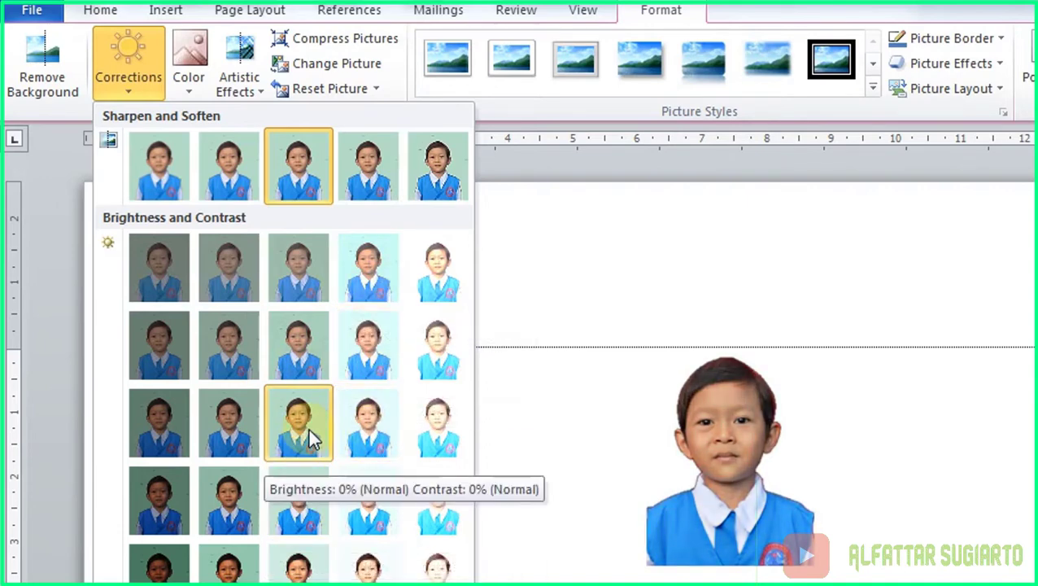
{"action": "left_click", "coordinate": [313, 511]}
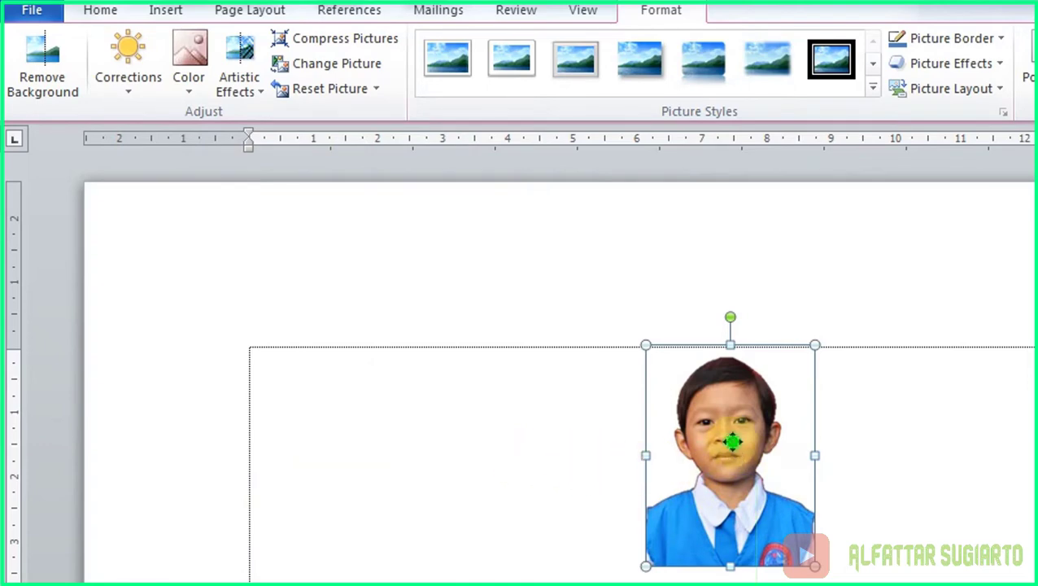
{"action": "left_click_drag", "start_coordinate": [733, 440], "coordinate": [713, 443]}
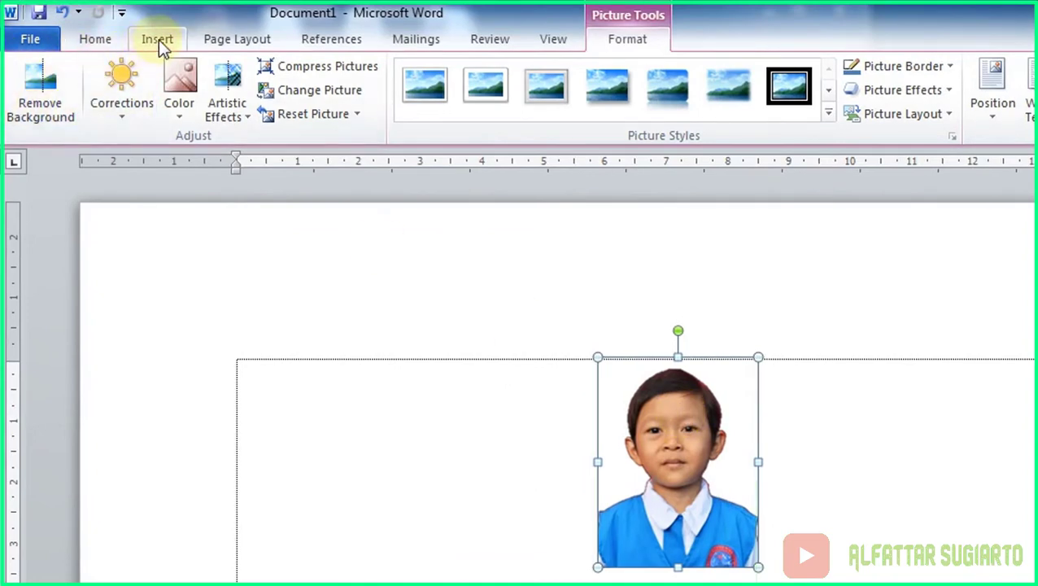
- Draw a blue Rectangle shape to the right of the photo at the page's top edge
{"action": "left_click", "coordinate": [158, 40]}
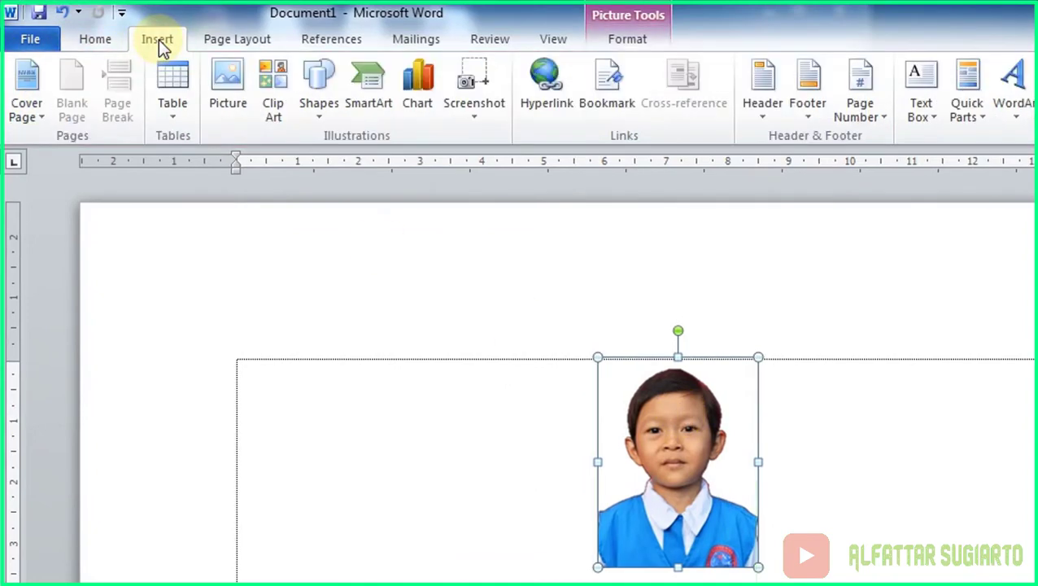
{"action": "left_click", "coordinate": [328, 108]}
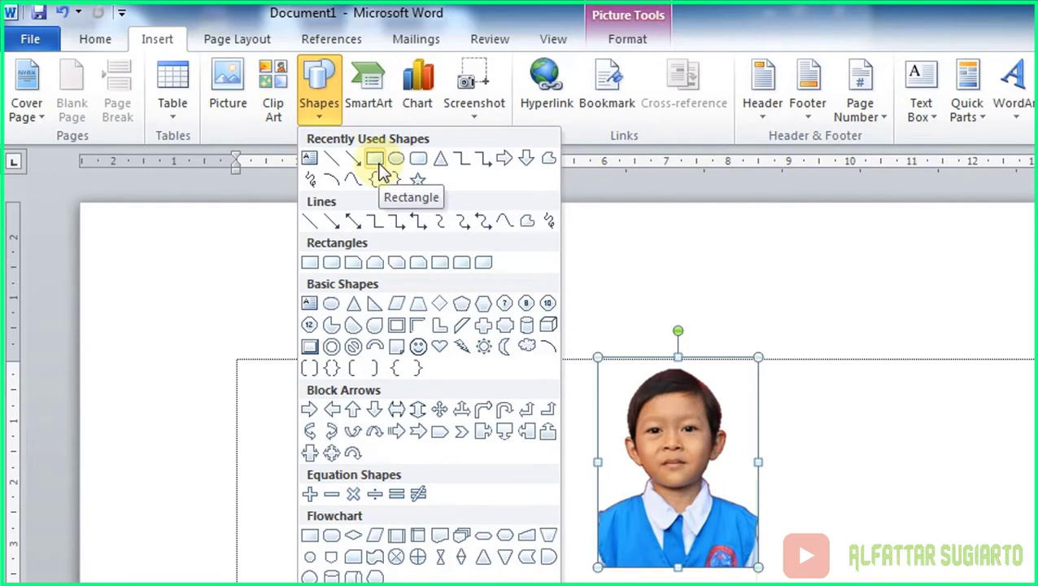
{"action": "left_click", "coordinate": [375, 160]}
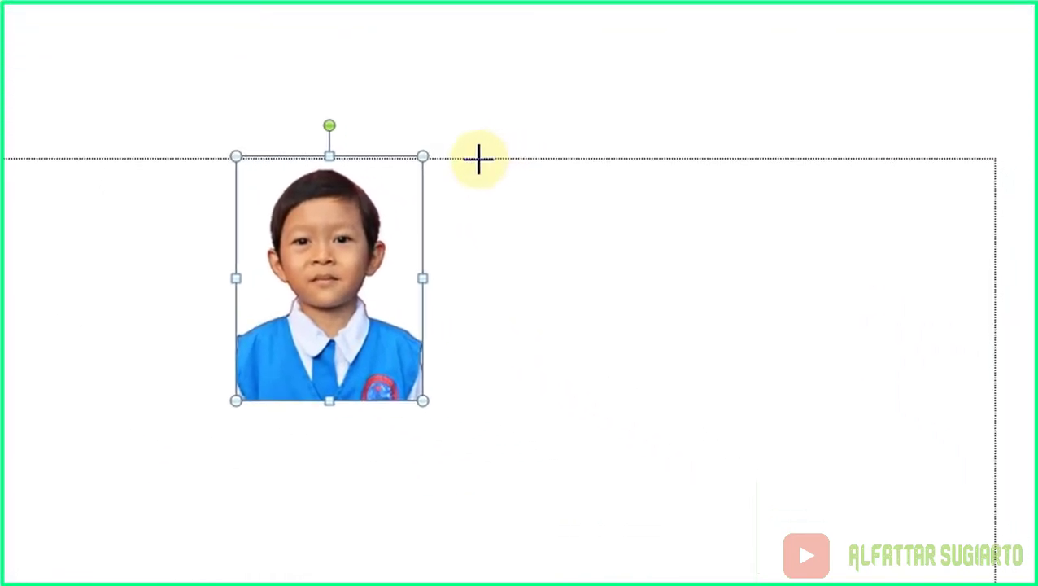
{"action": "left_click_drag", "start_coordinate": [479, 159], "coordinate": [812, 469]}
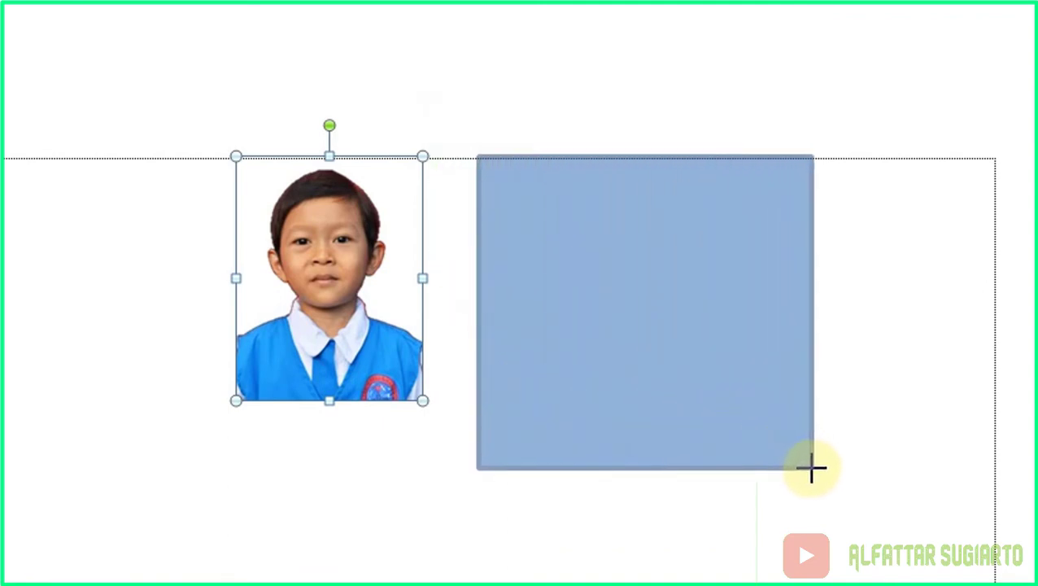
{"action": "left_click_drag", "start_coordinate": [812, 469], "coordinate": [814, 468]}
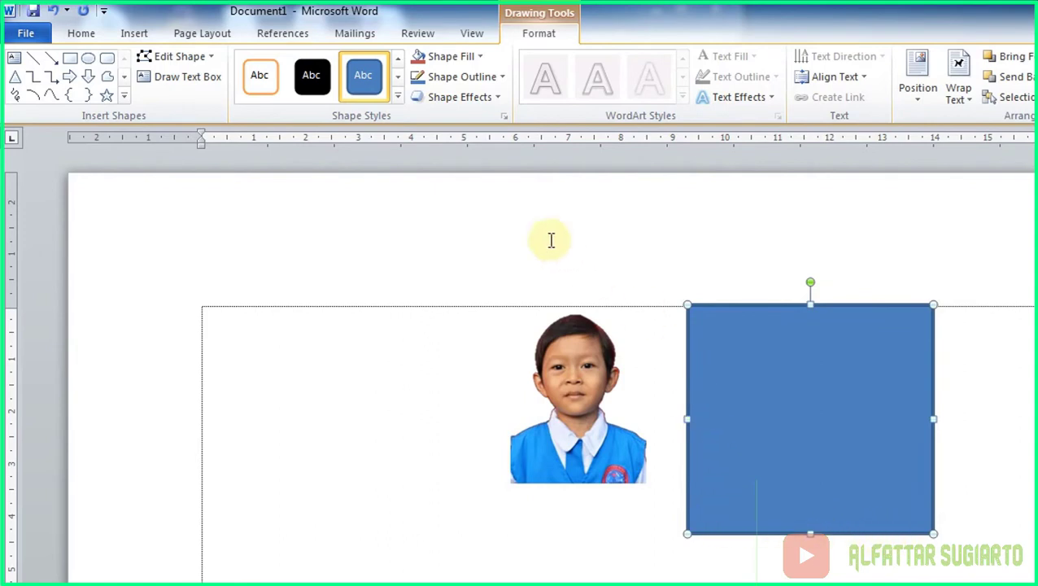
- Give the rectangle No Outline and resize it to 4 cm wide by 6 cm tall
{"action": "left_click", "coordinate": [500, 81]}
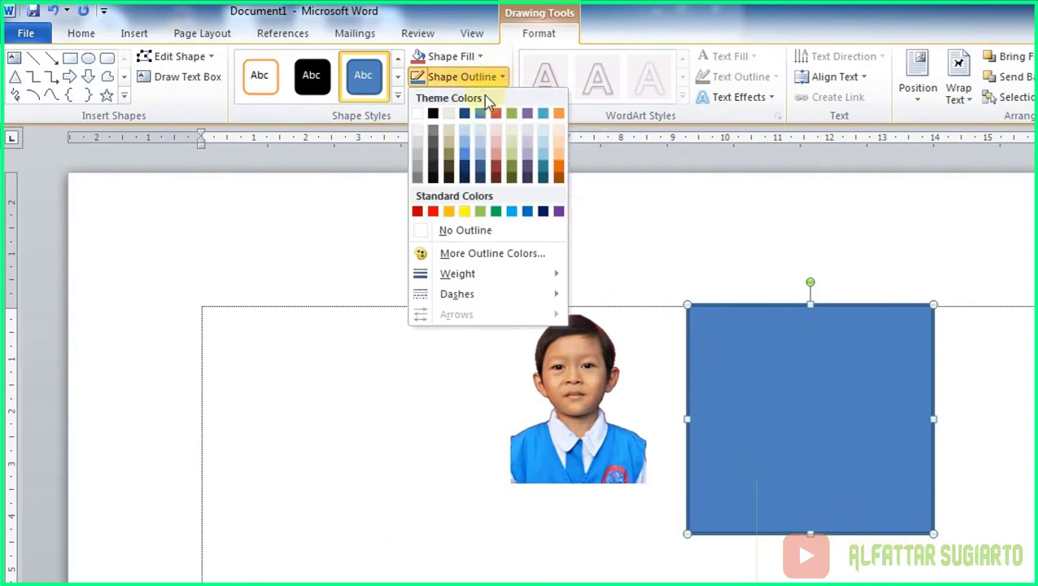
{"action": "left_click", "coordinate": [498, 232]}
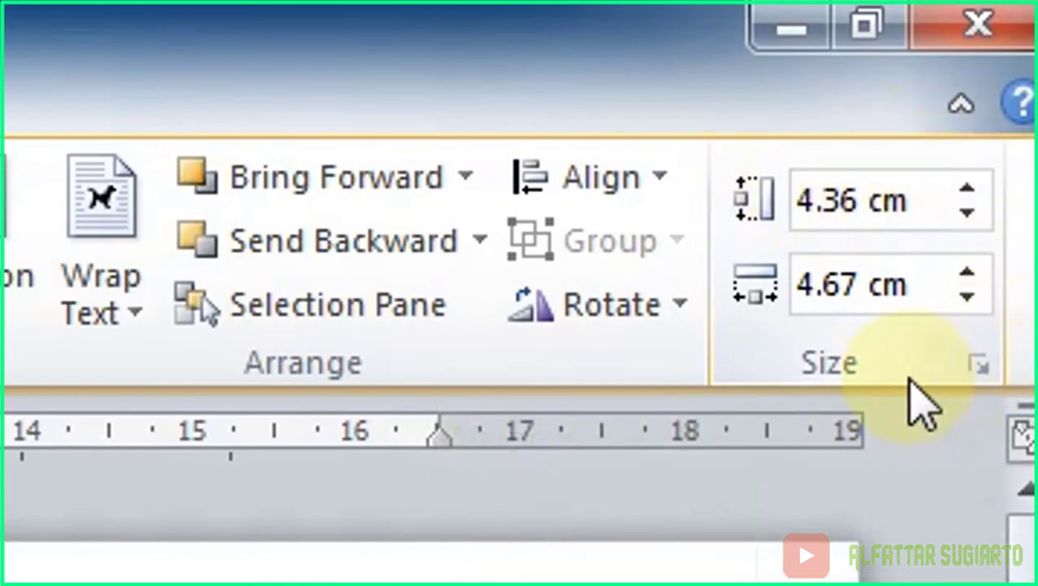
{"action": "left_click", "coordinate": [923, 282]}
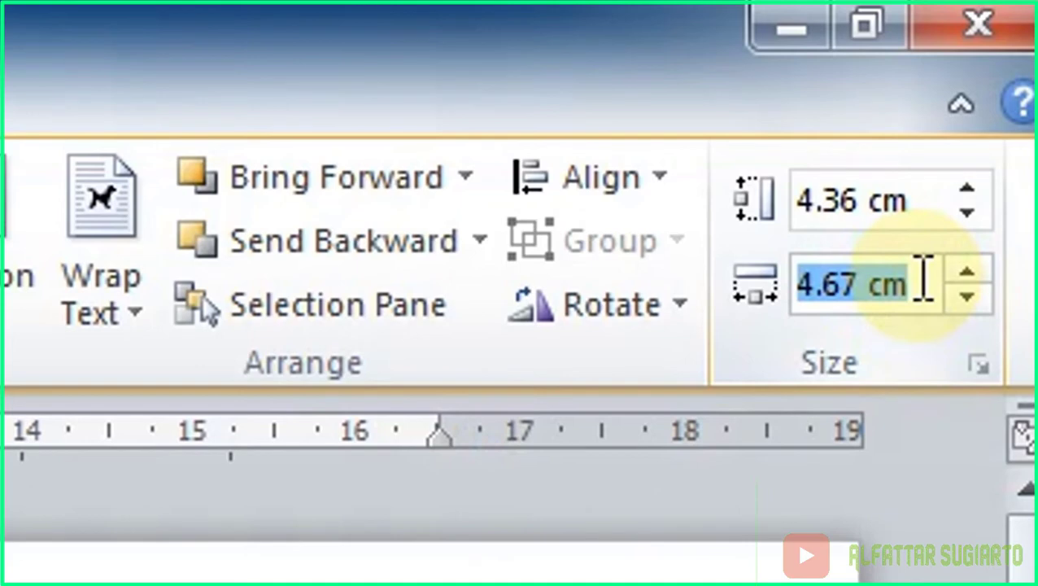
{"action": "type", "text": "4"}
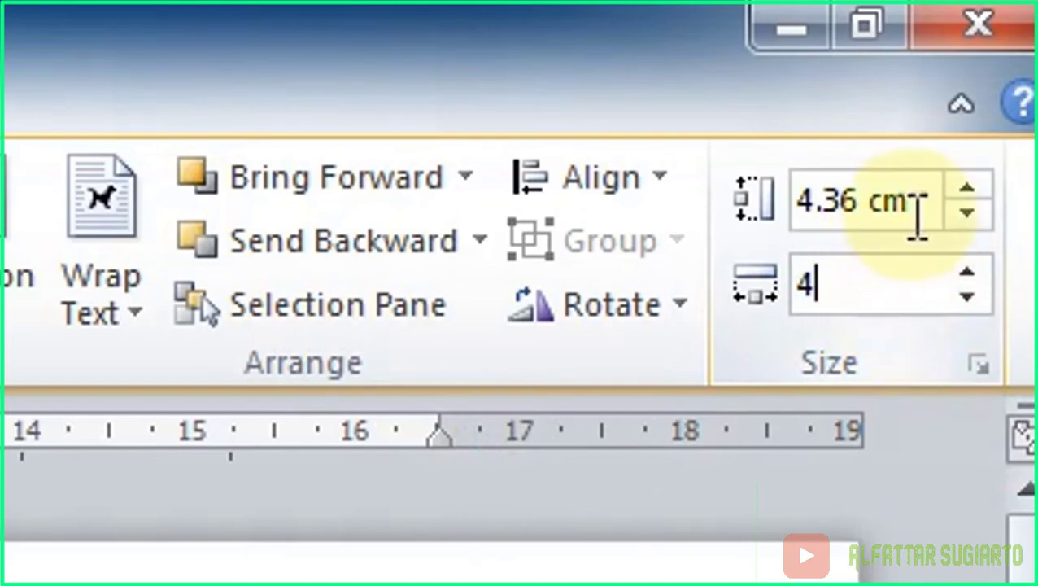
{"action": "left_click", "coordinate": [924, 203]}
{"action": "type", "text": "6"}
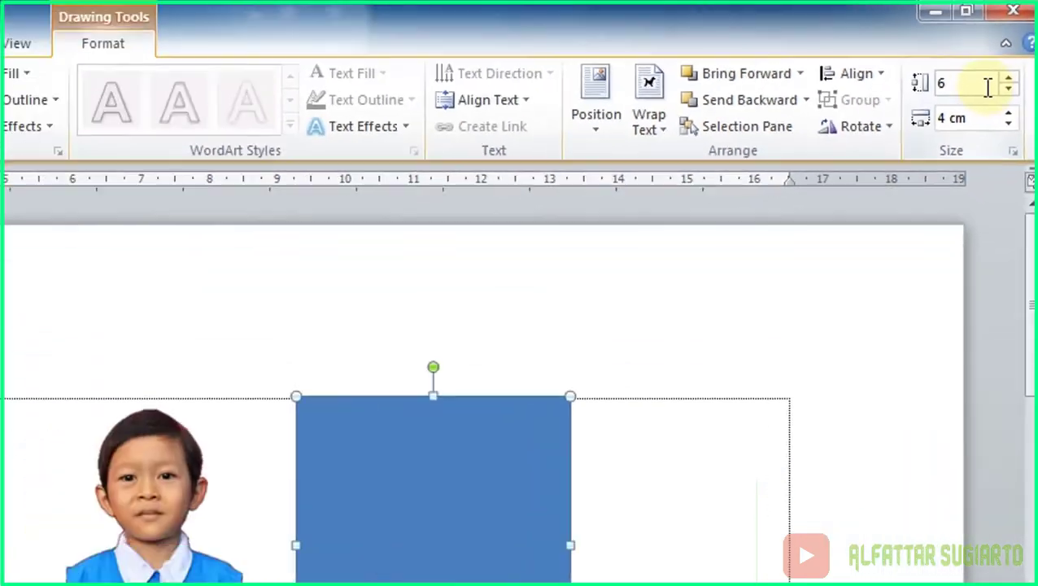
{"action": "key", "text": "Return"}
{"action": "left_click", "coordinate": [551, 324]}
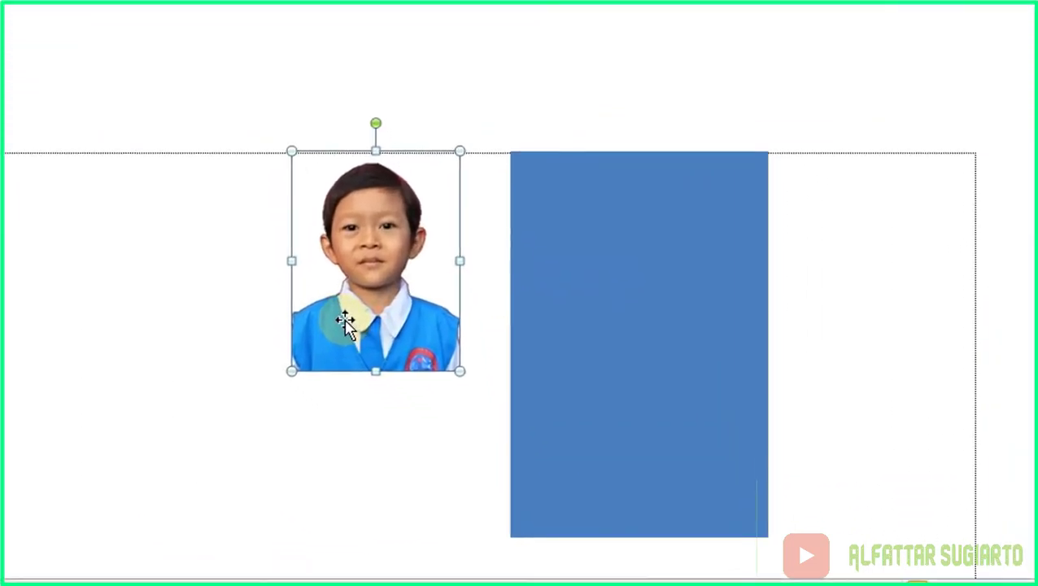
- Drag the student photo right until its right half tucks behind the blue rectangle's left edge
{"action": "left_click_drag", "start_coordinate": [407, 402], "coordinate": [430, 402]}
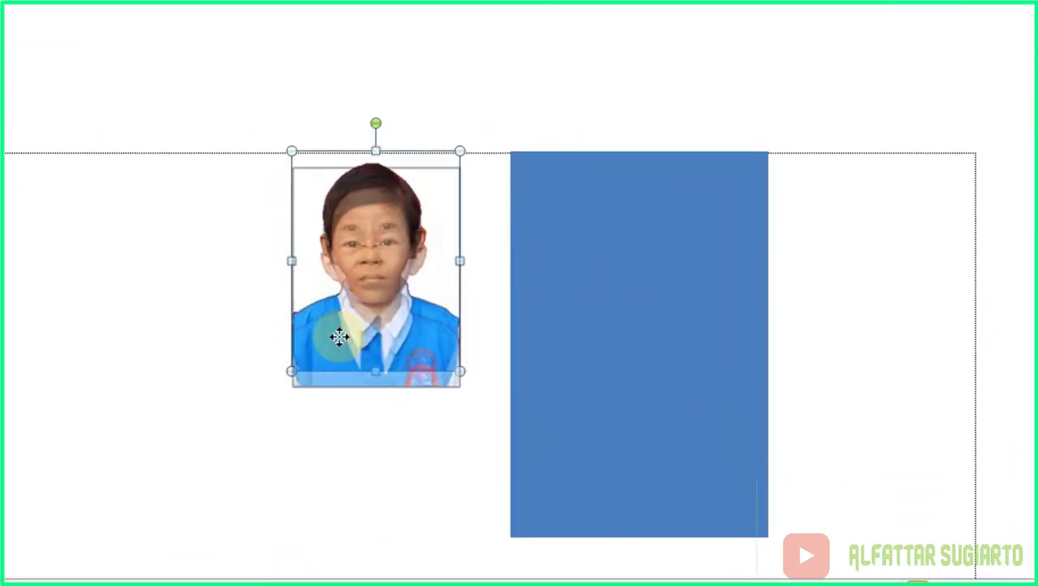
{"action": "left_click_drag", "start_coordinate": [377, 326], "coordinate": [432, 340]}
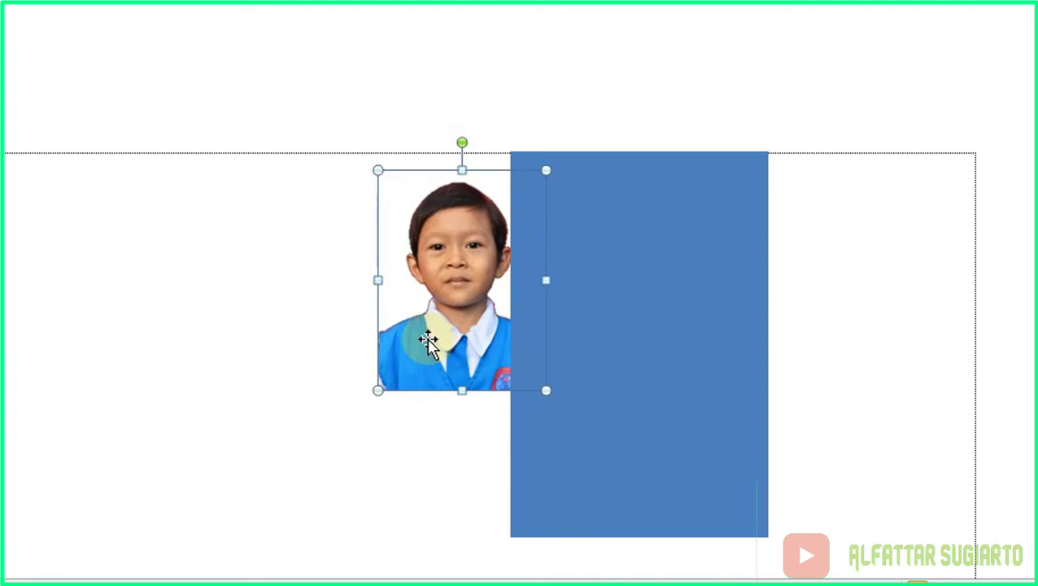
{"action": "left_click_drag", "start_coordinate": [426, 340], "coordinate": [443, 345]}
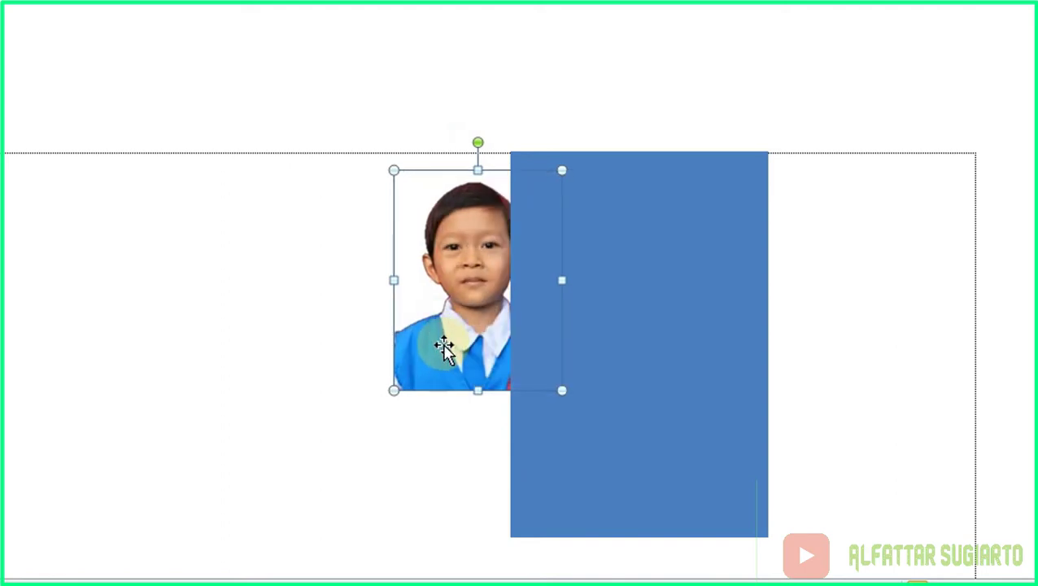
{"action": "left_click_drag", "start_coordinate": [443, 346], "coordinate": [455, 347]}
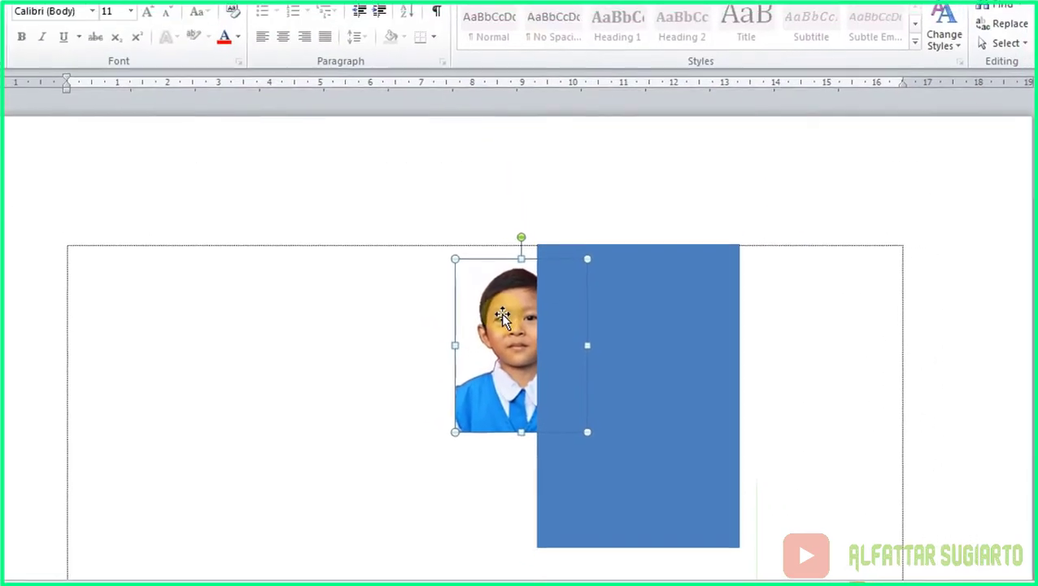
- Bring the student photo to the front, in front of the blue rectangle
{"action": "right_click", "coordinate": [501, 315]}
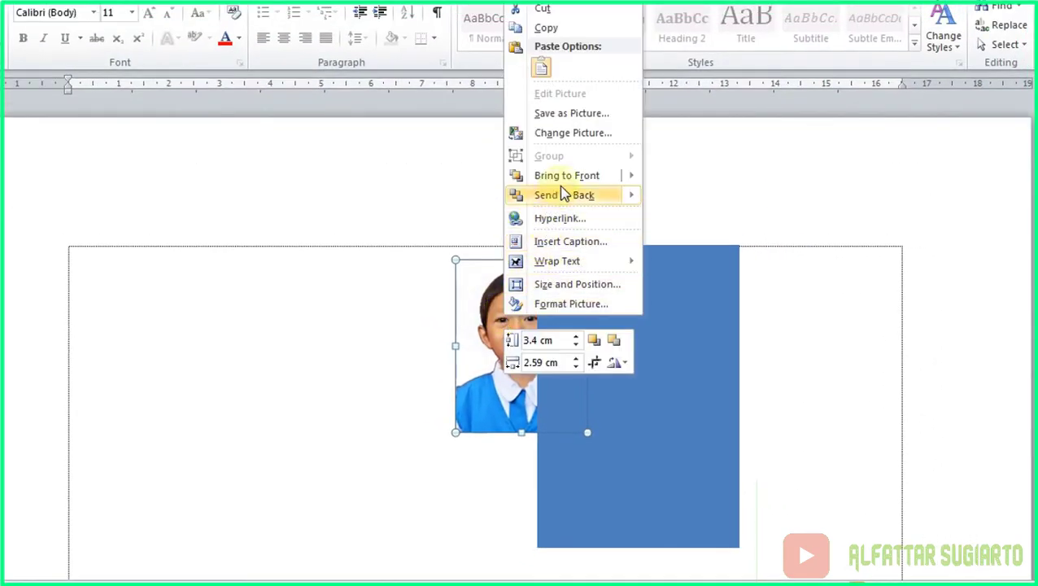
{"action": "mouse_move", "coordinate": [578, 185]}
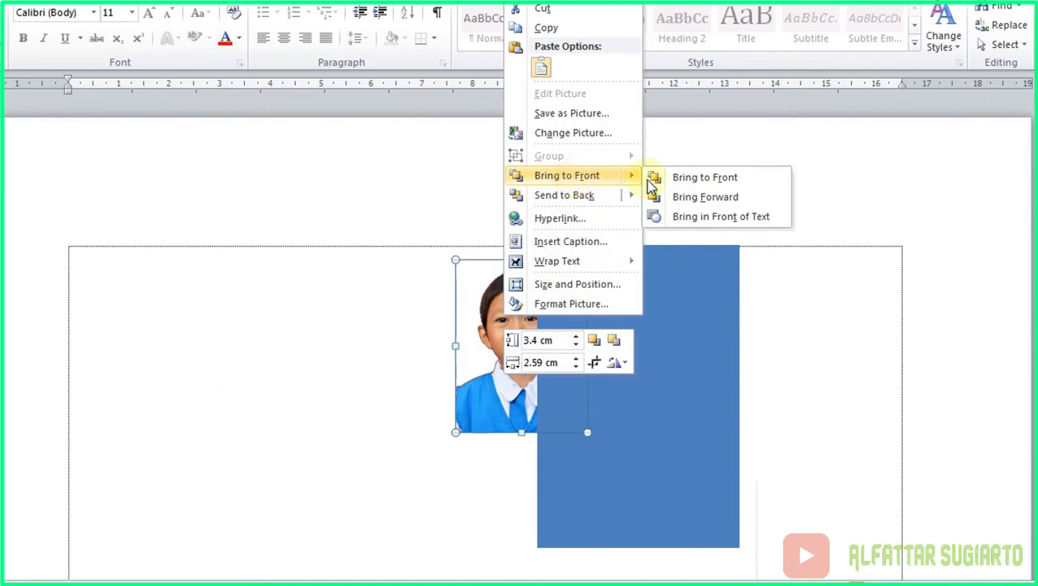
{"action": "left_click", "coordinate": [718, 183]}
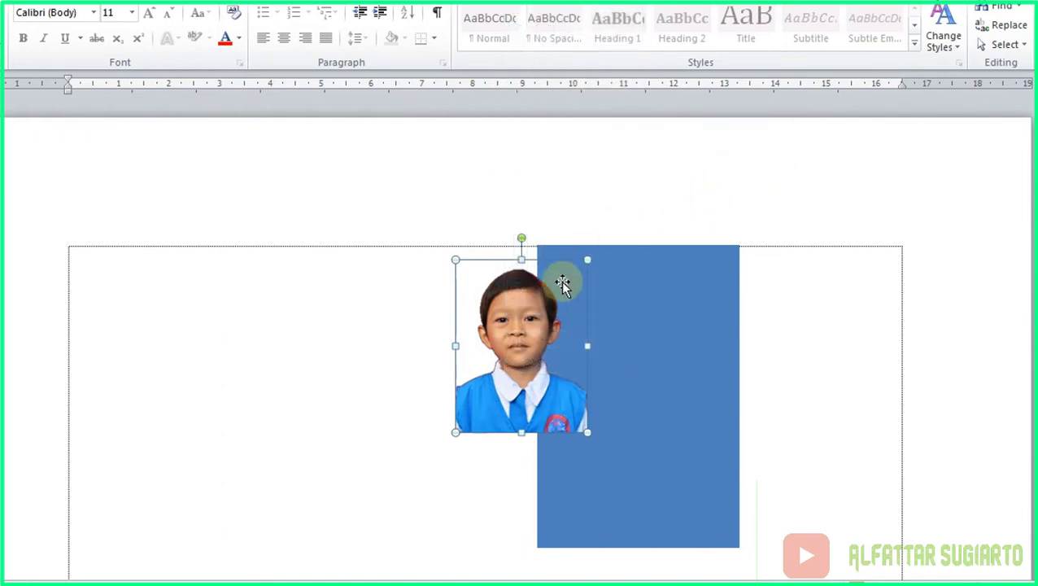
- Move the photo onto the blue rectangle and enlarge it to fill the rectangle
{"action": "left_click", "coordinate": [514, 344]}
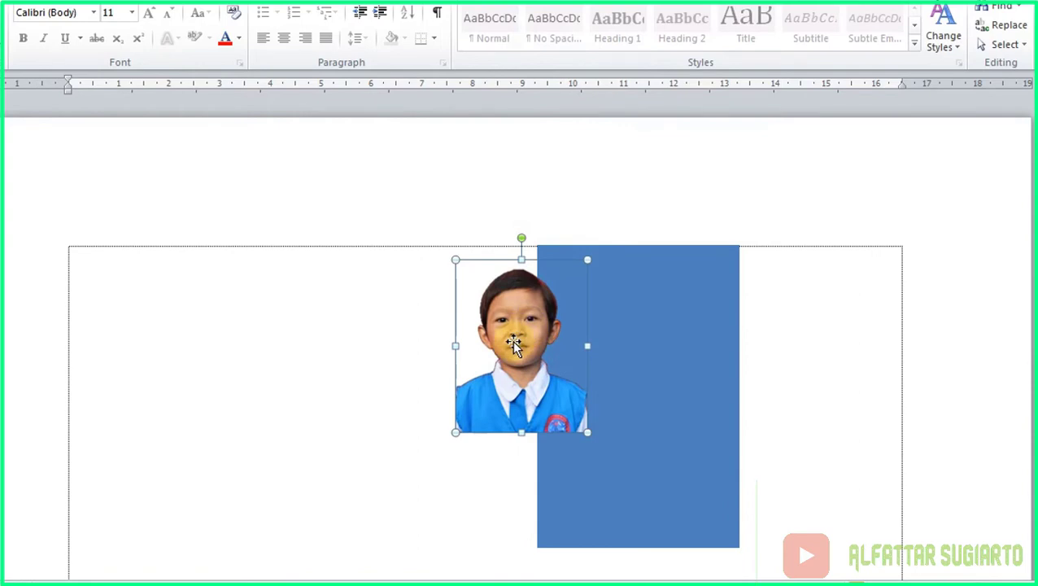
{"action": "mouse_move", "coordinate": [514, 343]}
{"action": "left_mouse_down"}
{"action": "mouse_move", "coordinate": [571, 353]}
{"action": "mouse_move", "coordinate": [587, 445]}
{"action": "left_mouse_up"}
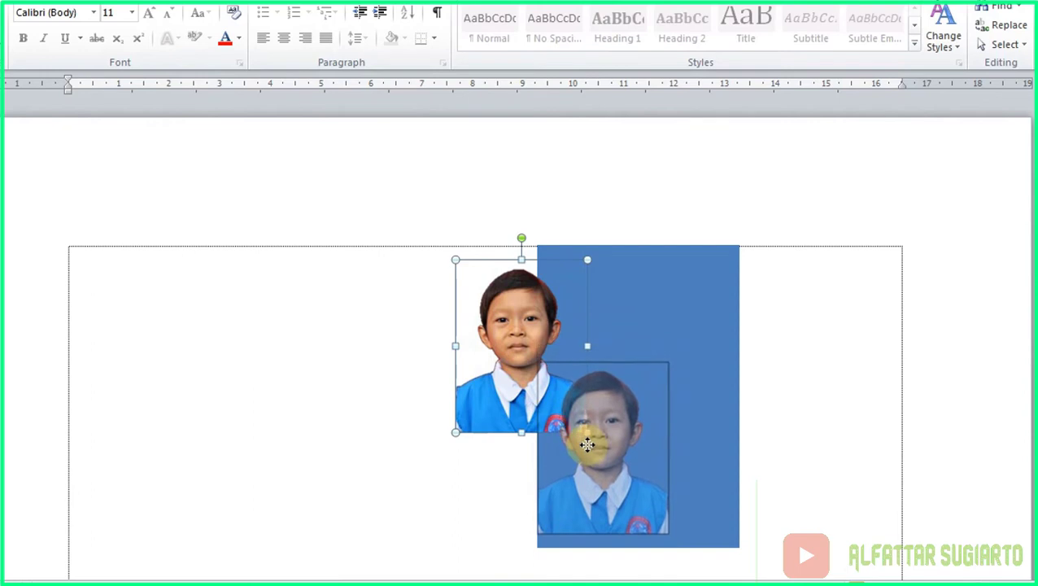
{"action": "left_click_drag", "start_coordinate": [587, 445], "coordinate": [587, 461]}
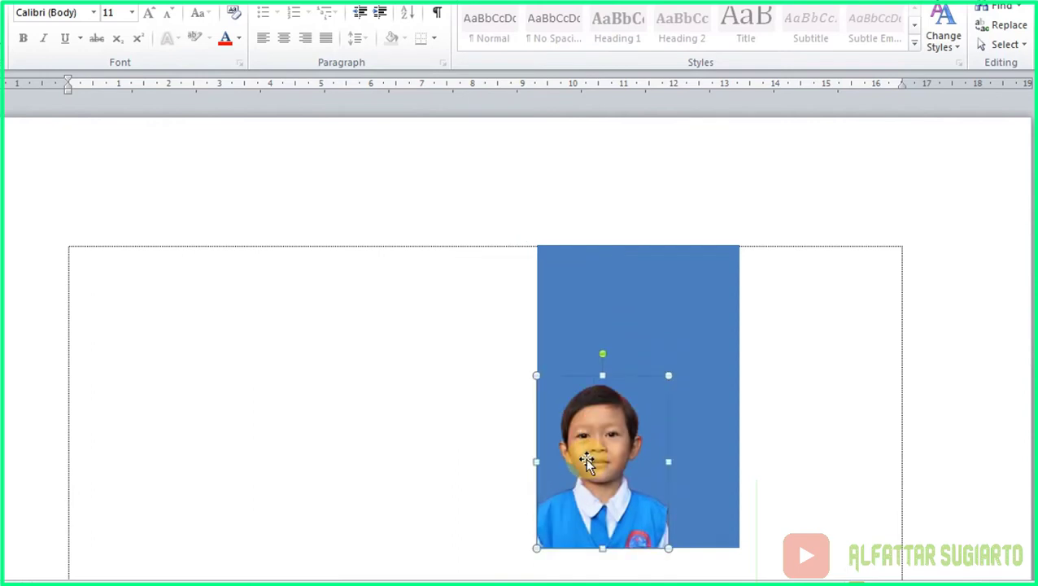
{"action": "left_click", "coordinate": [668, 375]}
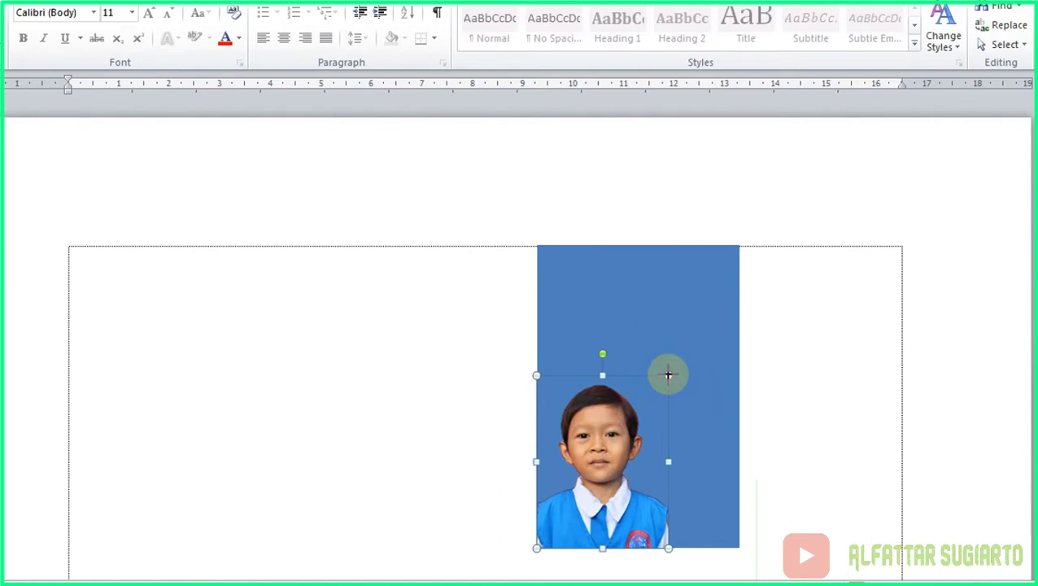
{"action": "left_click_drag", "start_coordinate": [668, 375], "coordinate": [738, 324]}
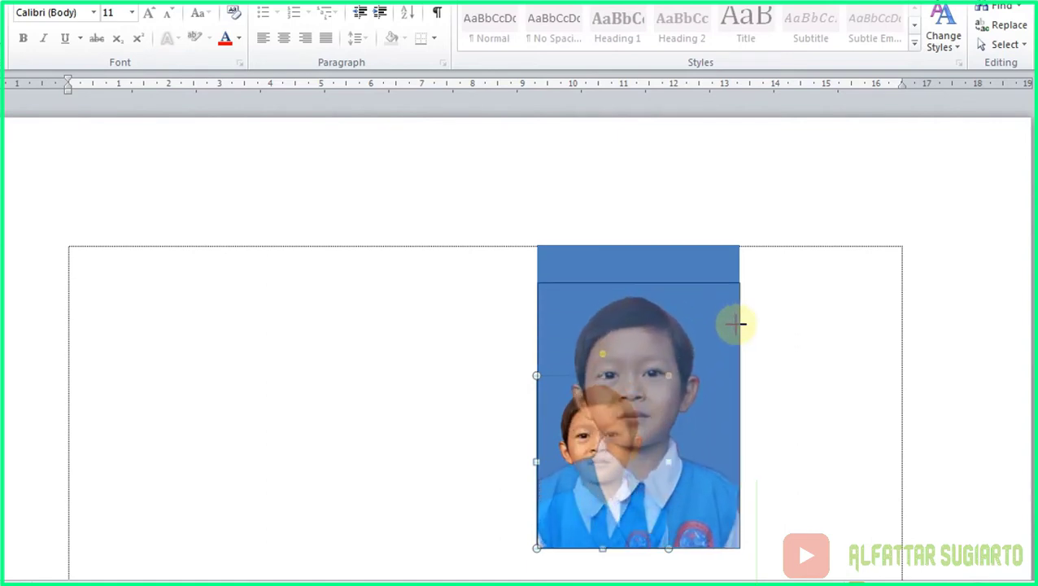
{"action": "left_click_drag", "start_coordinate": [737, 323], "coordinate": [738, 324]}
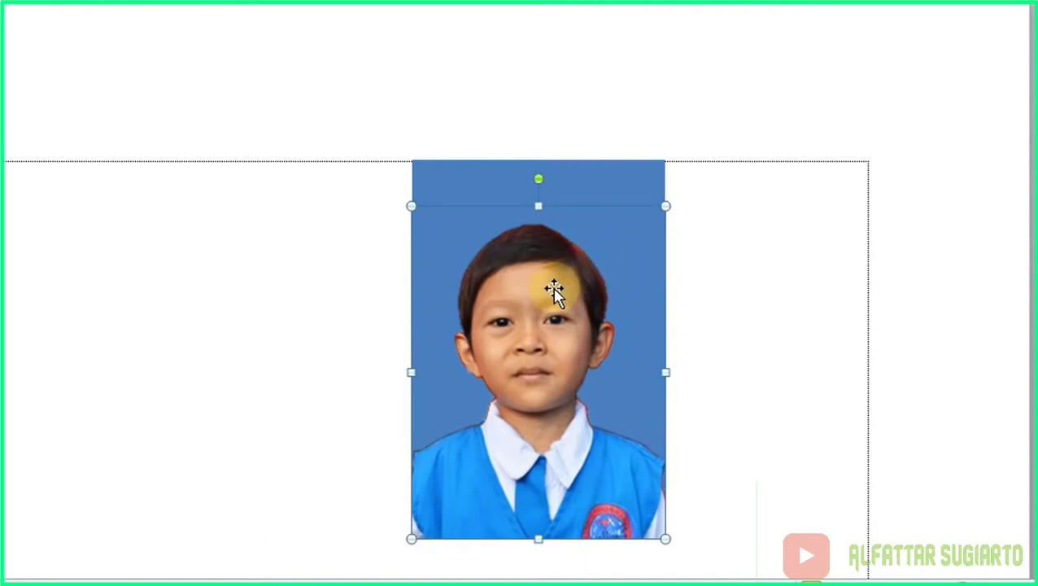
- Select the blue rectangle sitting behind the photo
{"action": "left_click", "coordinate": [733, 267]}
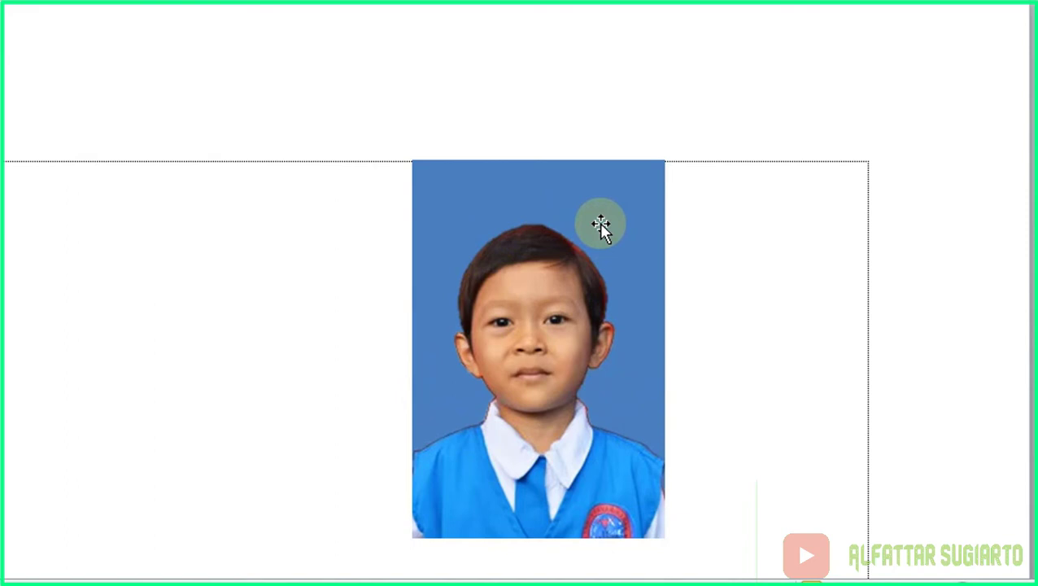
{"action": "left_click", "coordinate": [637, 171]}
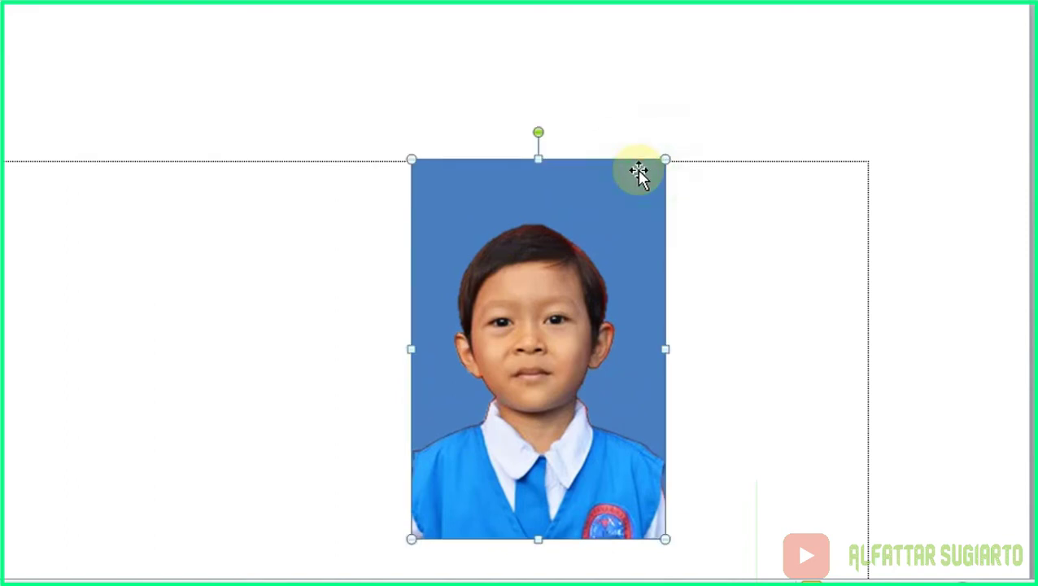
{"action": "left_click", "coordinate": [725, 234]}
{"action": "left_click", "coordinate": [528, 271]}
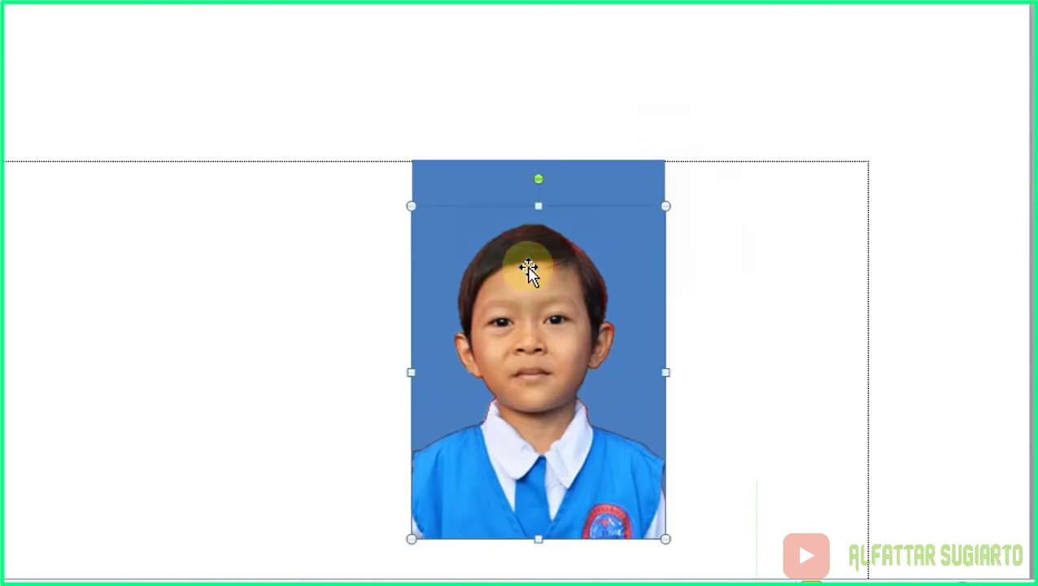
{"action": "left_click", "coordinate": [615, 179]}
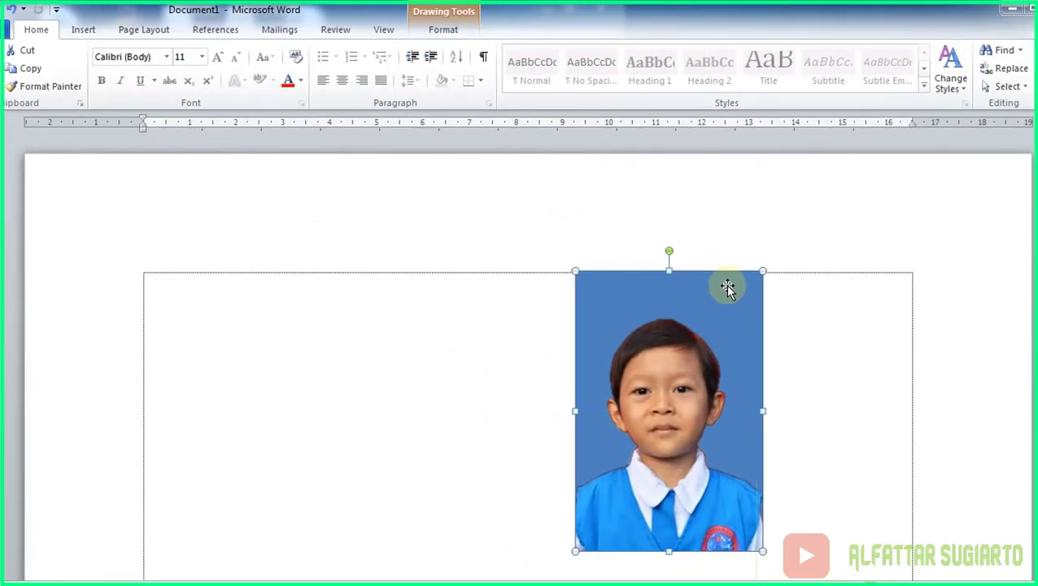
- Change the rectangle behind the photo from blue to red with Shape Fill
{"action": "left_click", "coordinate": [443, 31]}
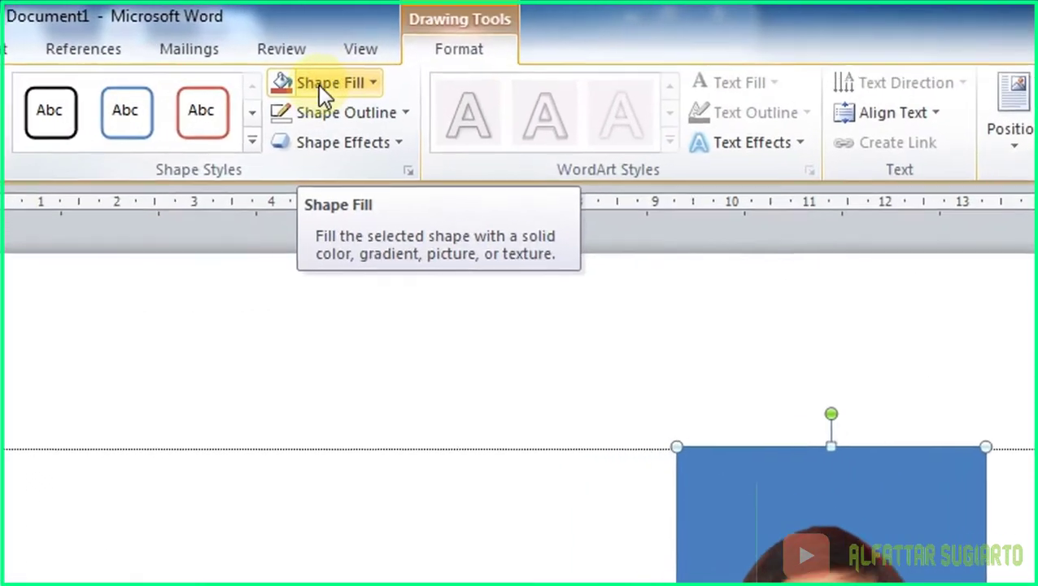
{"action": "left_click", "coordinate": [350, 89]}
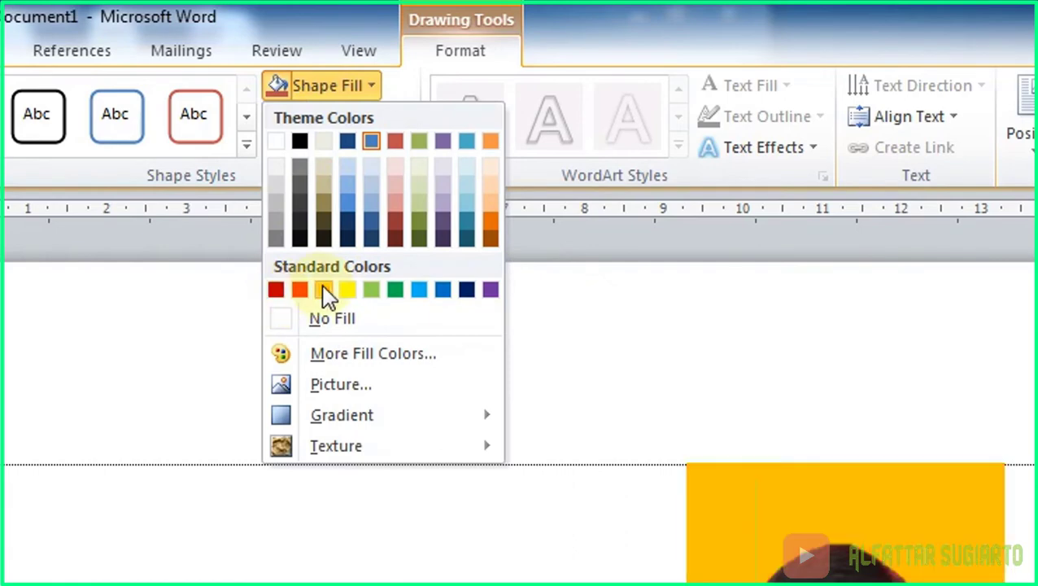
{"action": "left_click", "coordinate": [301, 290]}
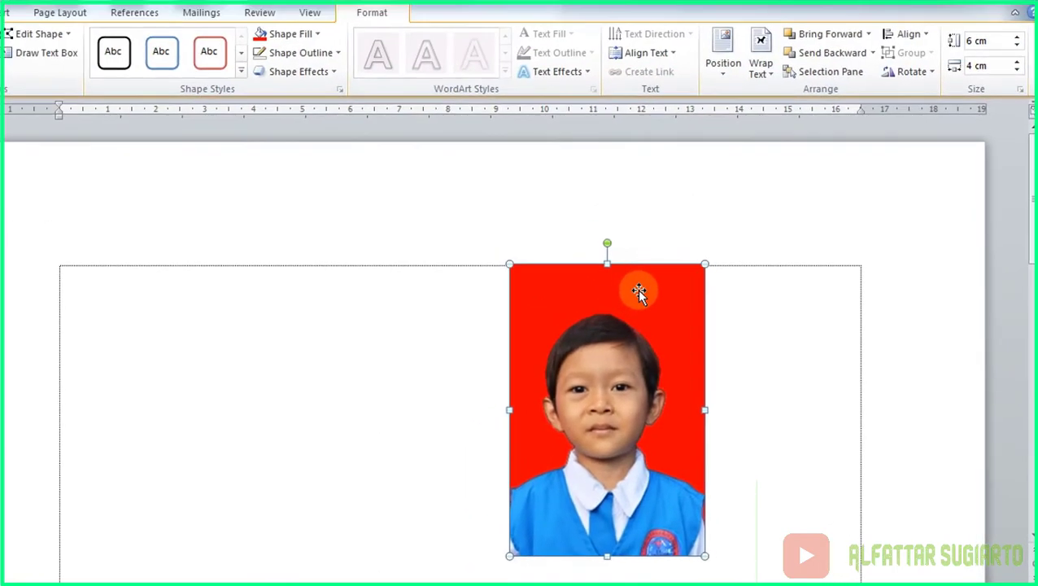
{"action": "left_click", "coordinate": [316, 36]}
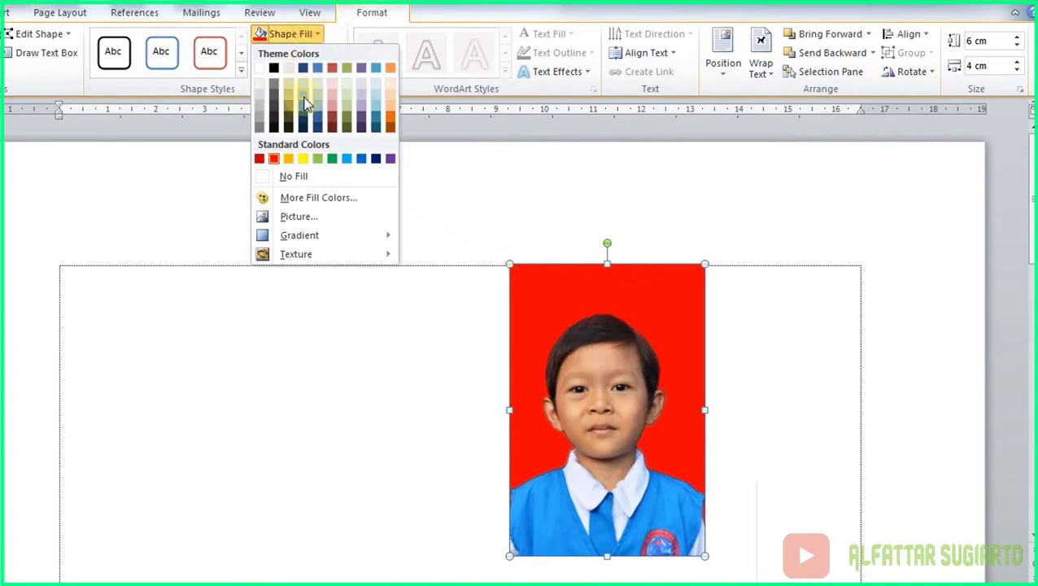
- Mix a custom red of RGB 218, 0, 0 on the Custom tab of More Fill Colors
{"action": "left_click", "coordinate": [367, 203]}
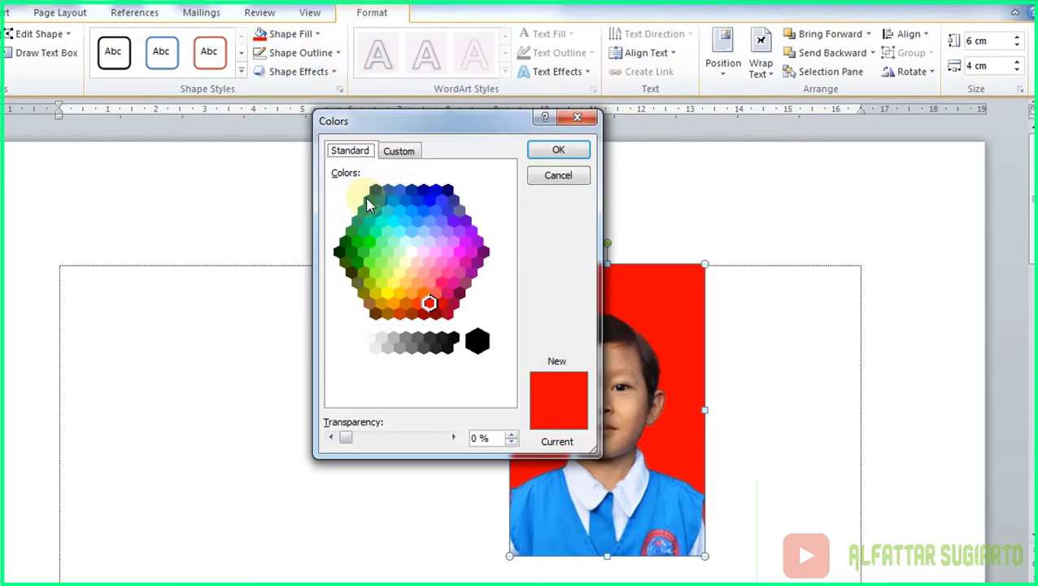
{"action": "left_click", "coordinate": [399, 150]}
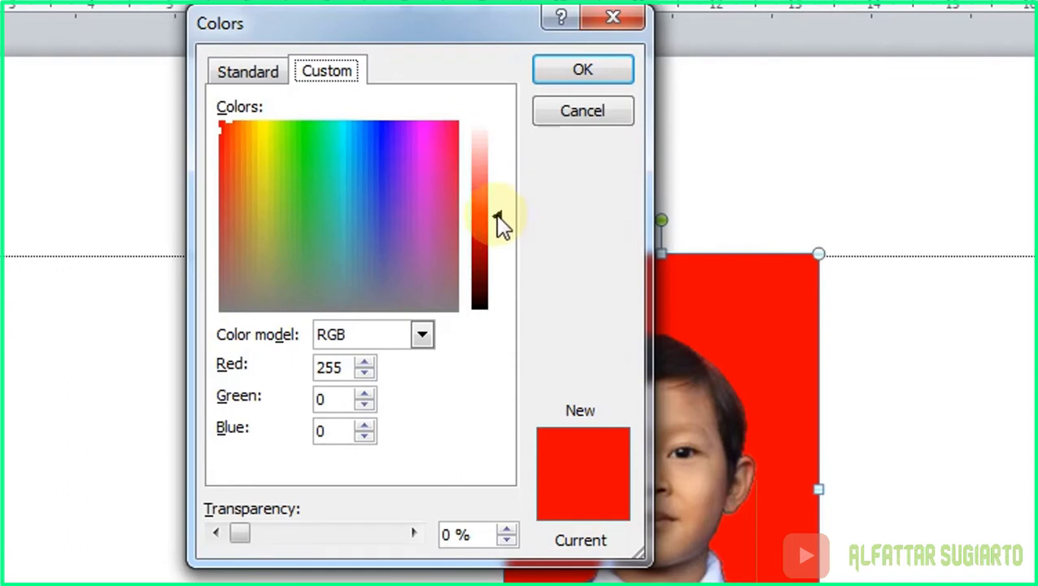
{"action": "left_click", "coordinate": [497, 216]}
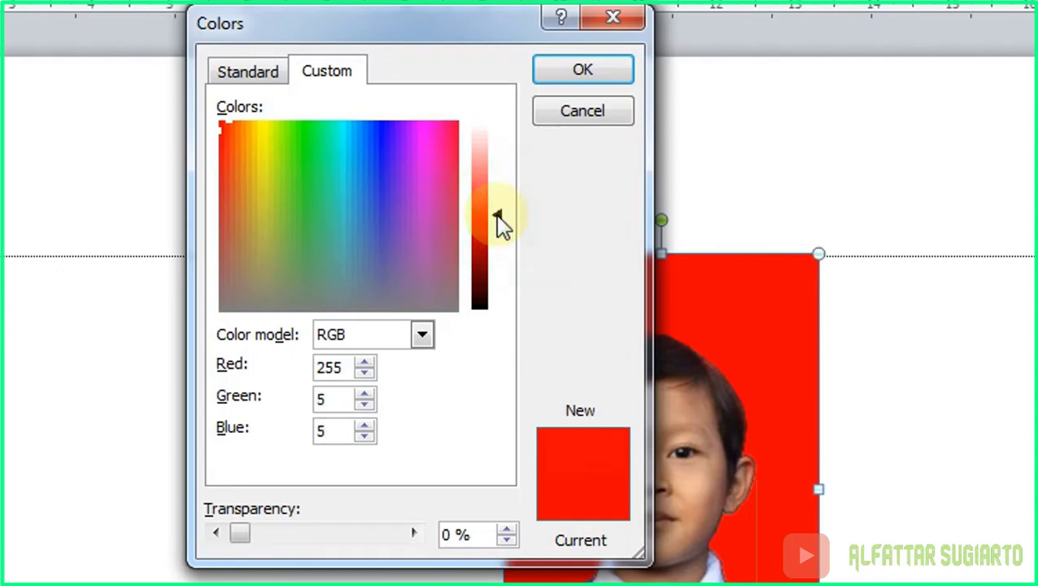
{"action": "left_click_drag", "start_coordinate": [497, 215], "coordinate": [496, 231]}
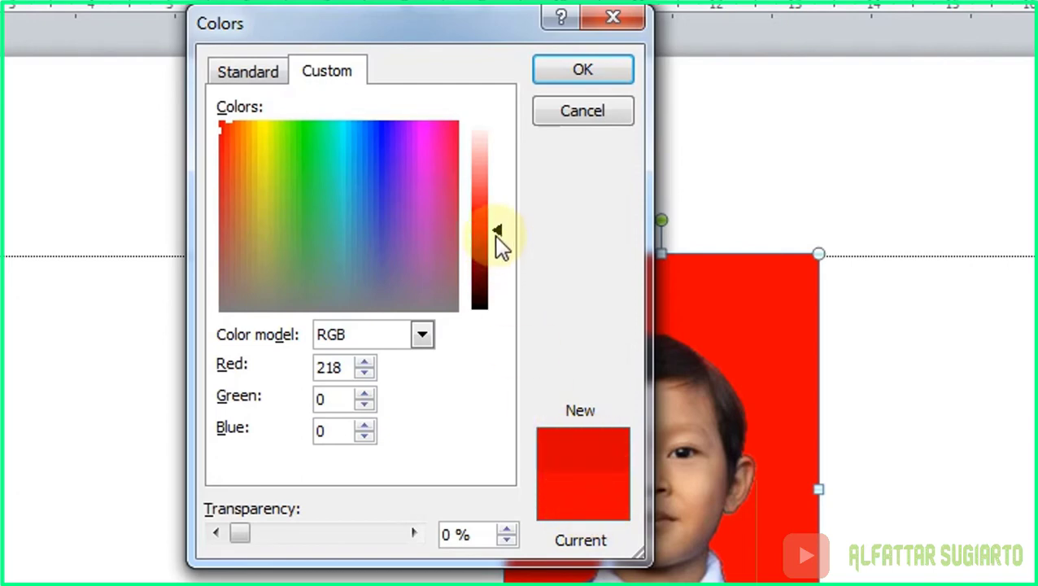
{"action": "left_click_drag", "start_coordinate": [496, 234], "coordinate": [495, 229]}
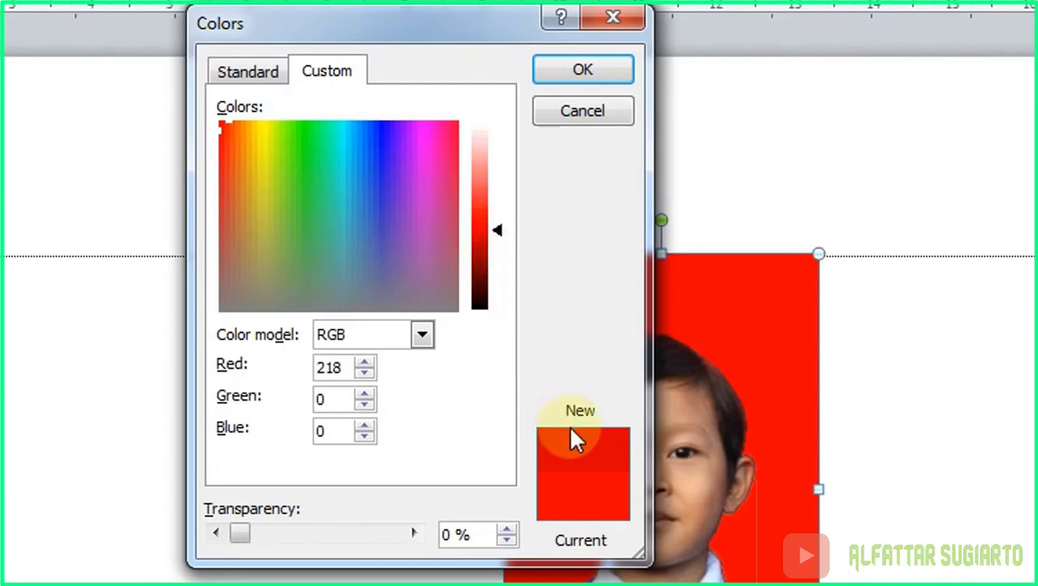
- Apply the custom red to the backdrop, then select the photo together with its red rectangle
{"action": "left_click", "coordinate": [581, 73]}
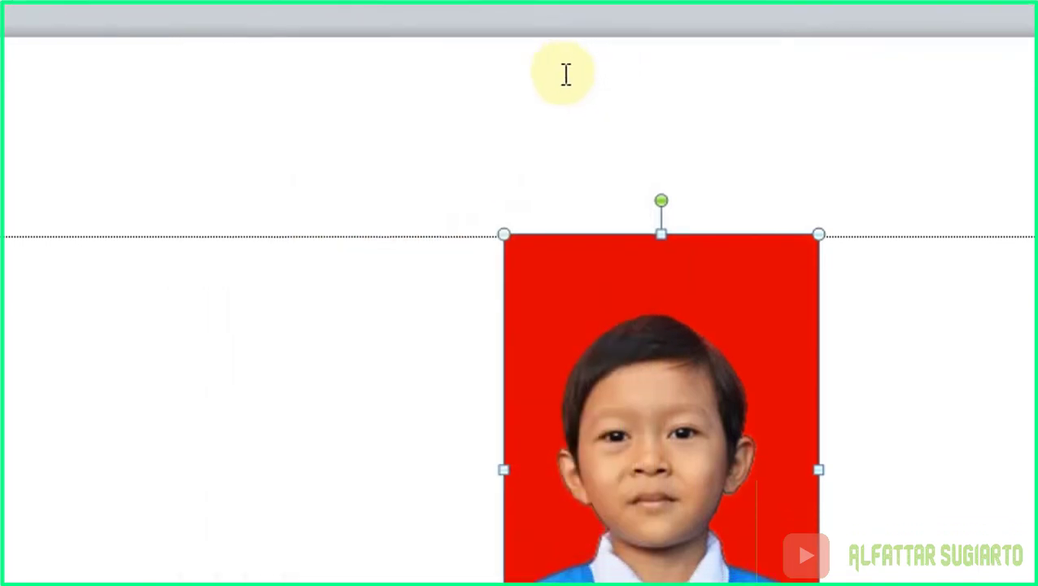
{"action": "scroll", "coordinate": [651, 77], "scroll_direction": "down", "scroll_amount": 4}
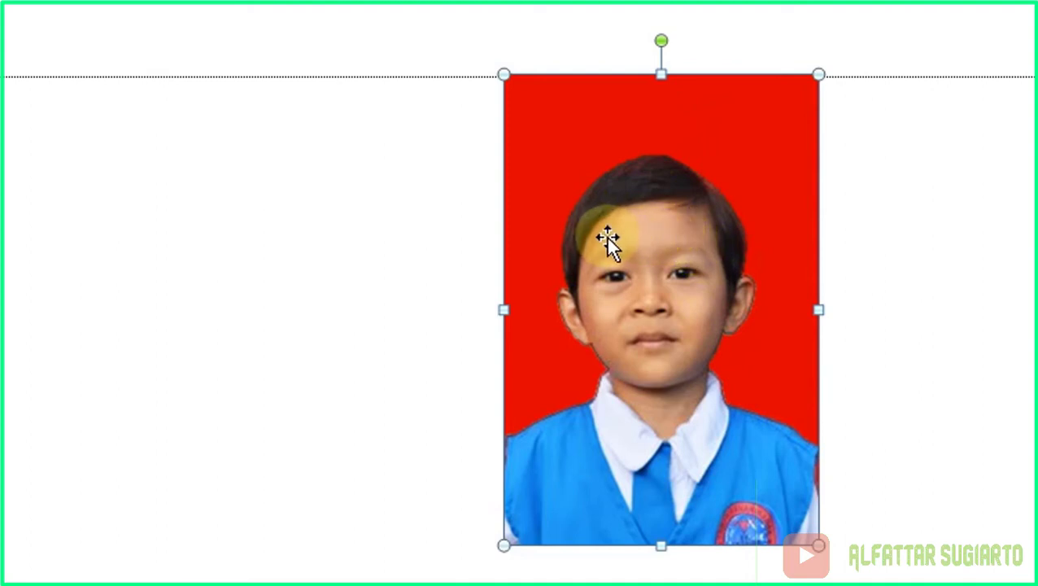
{"action": "left_click", "coordinate": [395, 179]}
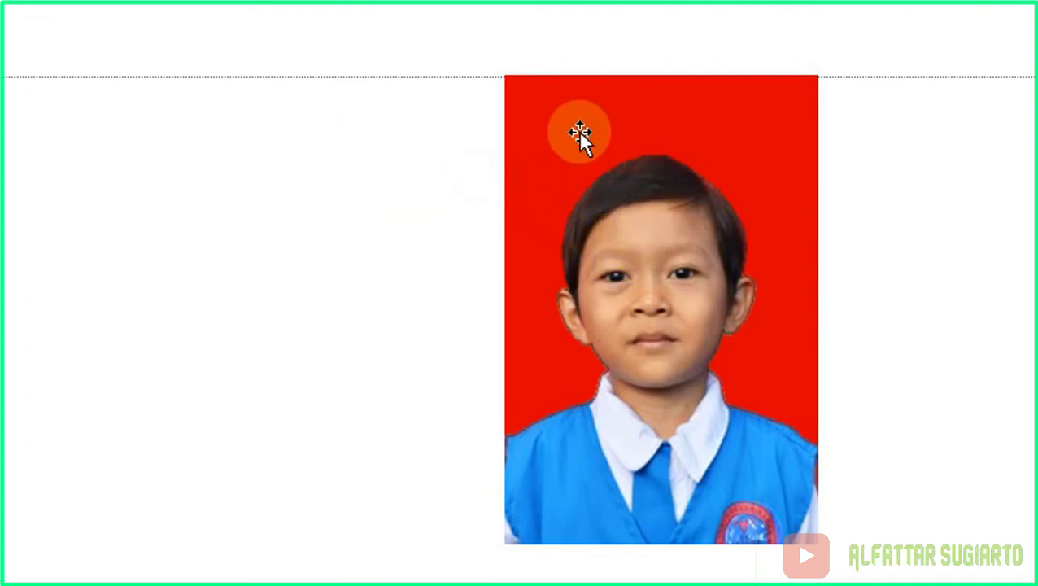
{"action": "left_click", "coordinate": [655, 222]}
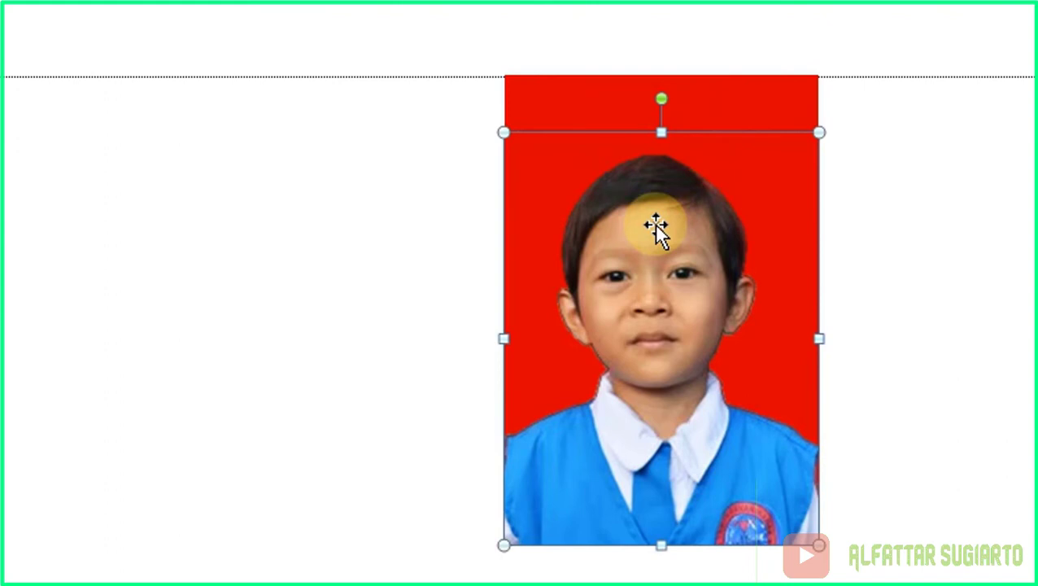
{"action": "left_click", "coordinate": [737, 90], "text": "ctrl"}
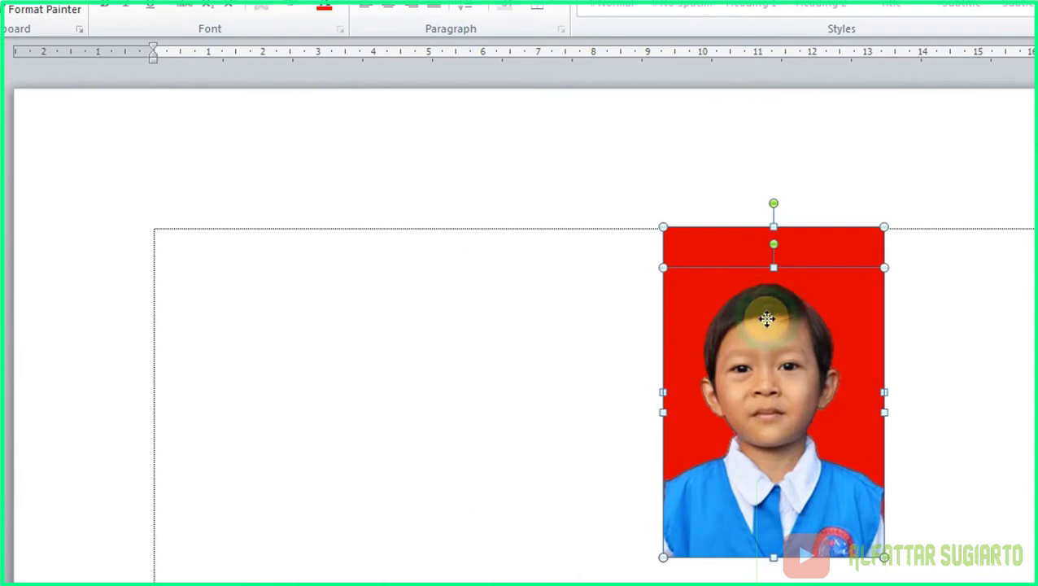
- Ctrl-drag copies of the photo and its red backdrop to form a row of four
{"action": "mouse_move", "coordinate": [773, 326]}
{"action": "left_mouse_down"}
{"action": "mouse_move", "coordinate": [255, 320]}
{"action": "mouse_move", "coordinate": [507, 324]}
{"action": "left_mouse_up"}
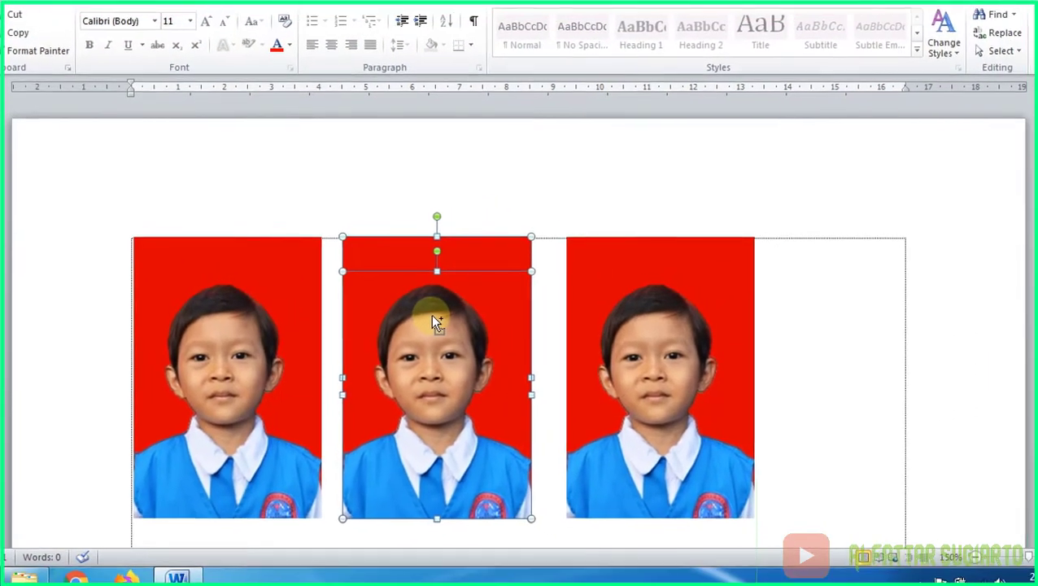
{"action": "left_click_drag", "start_coordinate": [431, 314], "coordinate": [855, 313]}
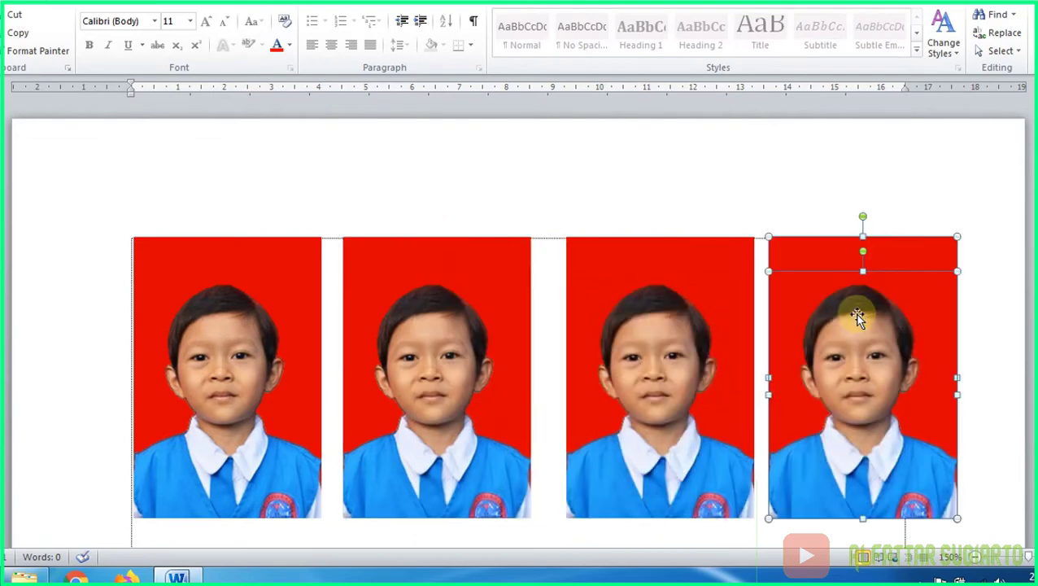
{"action": "left_click", "coordinate": [786, 175]}
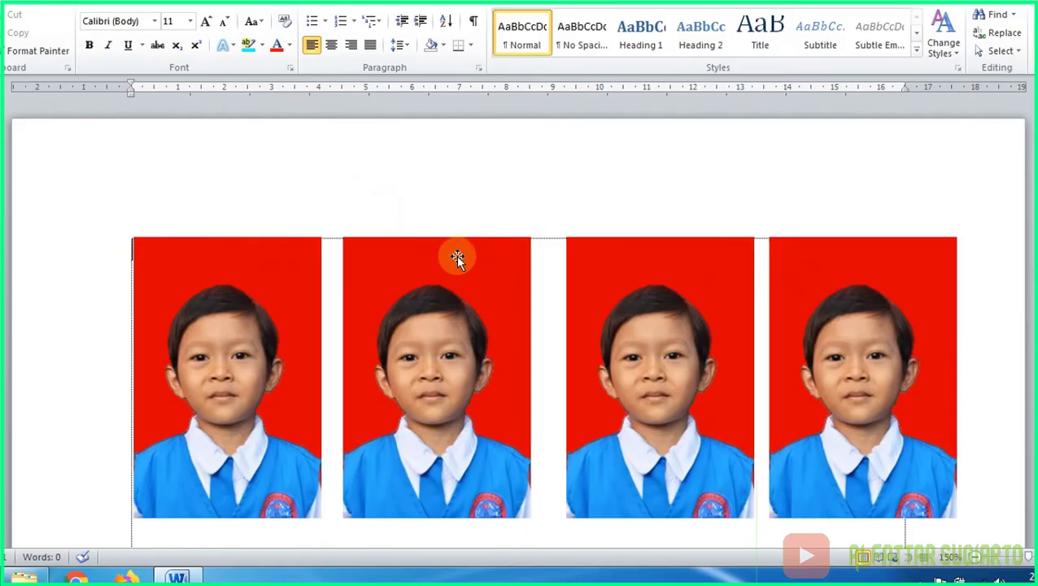
- Fill the second photo's backdrop with Standard green
{"action": "left_click", "coordinate": [379, 249]}
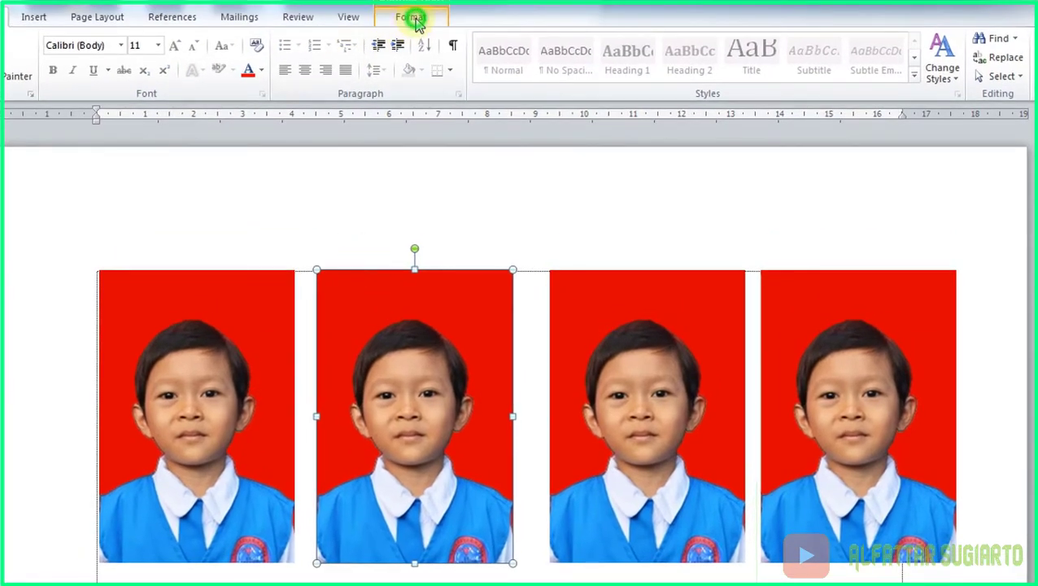
{"action": "left_click", "coordinate": [414, 18]}
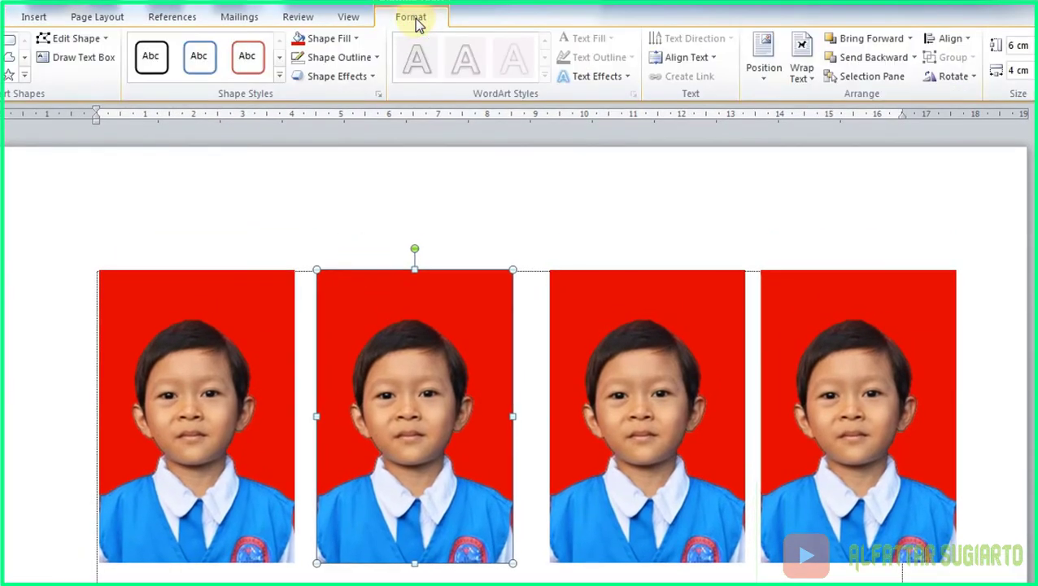
{"action": "left_click", "coordinate": [355, 41]}
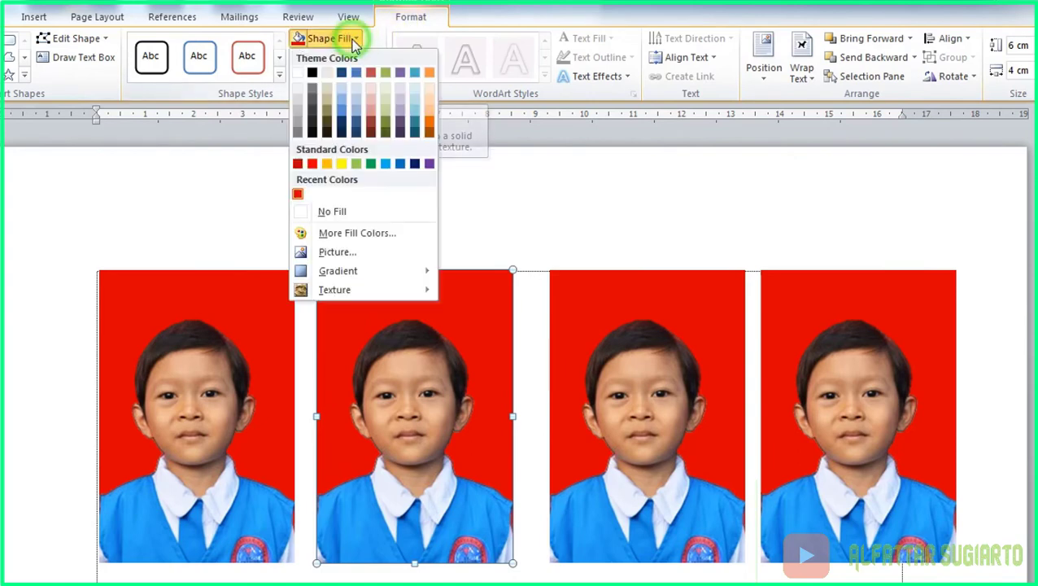
{"action": "left_click", "coordinate": [371, 165]}
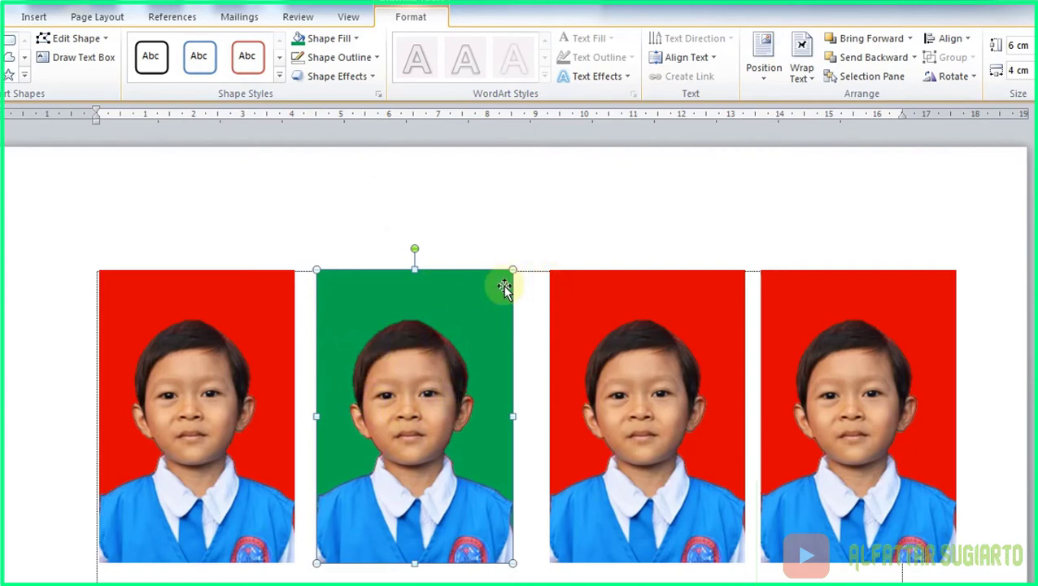
- Fill the third and fourth photos' backdrops with Standard blue and yellow
{"action": "left_click", "coordinate": [581, 286]}
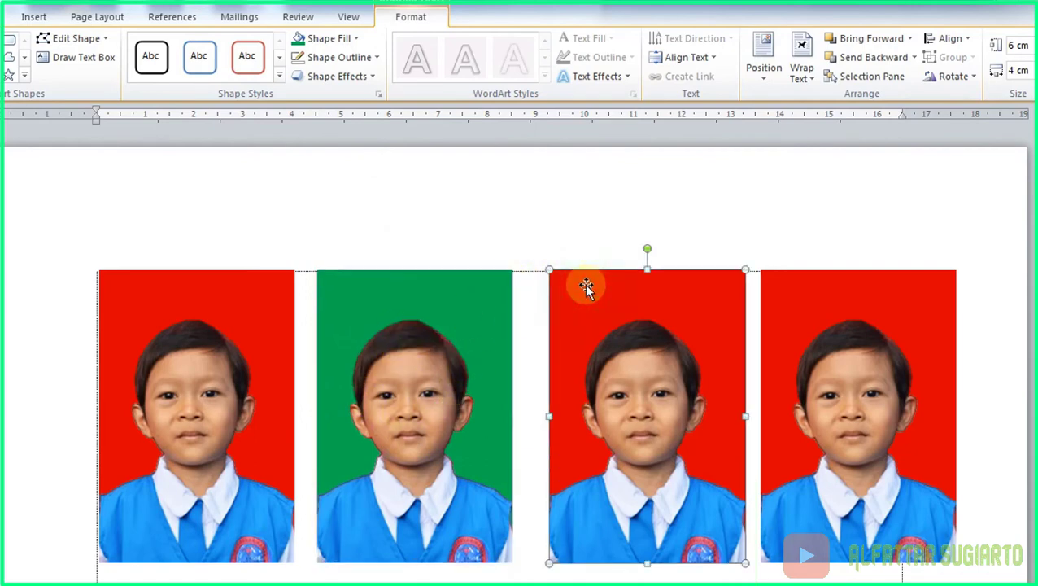
{"action": "left_click", "coordinate": [337, 38]}
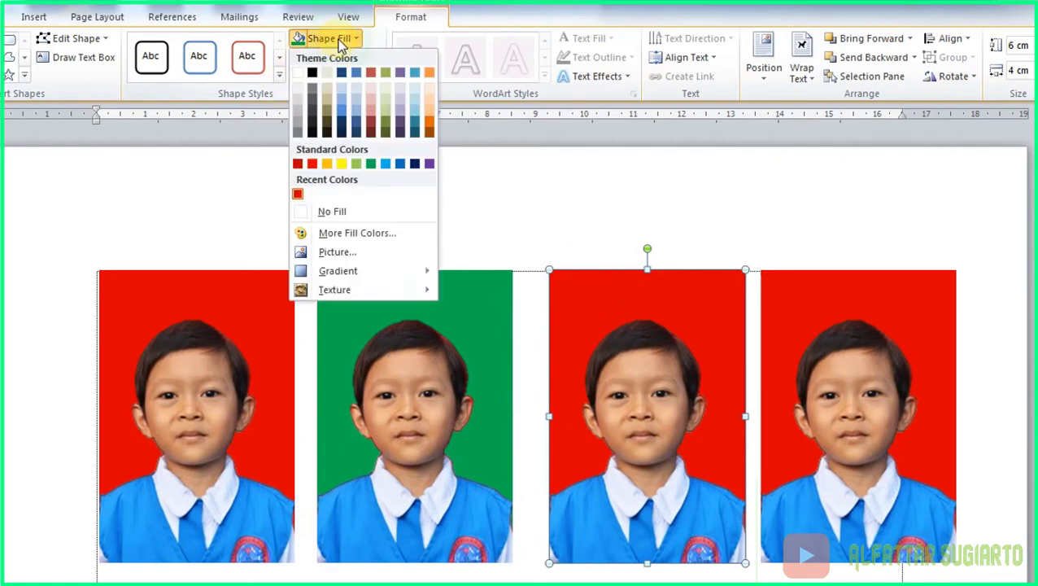
{"action": "left_click", "coordinate": [399, 162]}
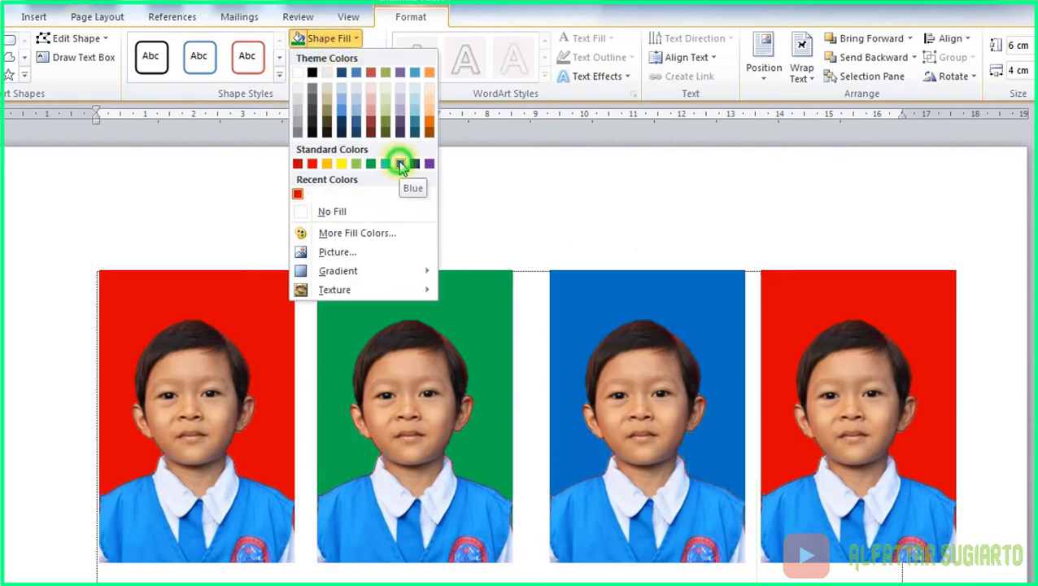
{"action": "left_click", "coordinate": [790, 291]}
{"action": "left_click", "coordinate": [352, 38]}
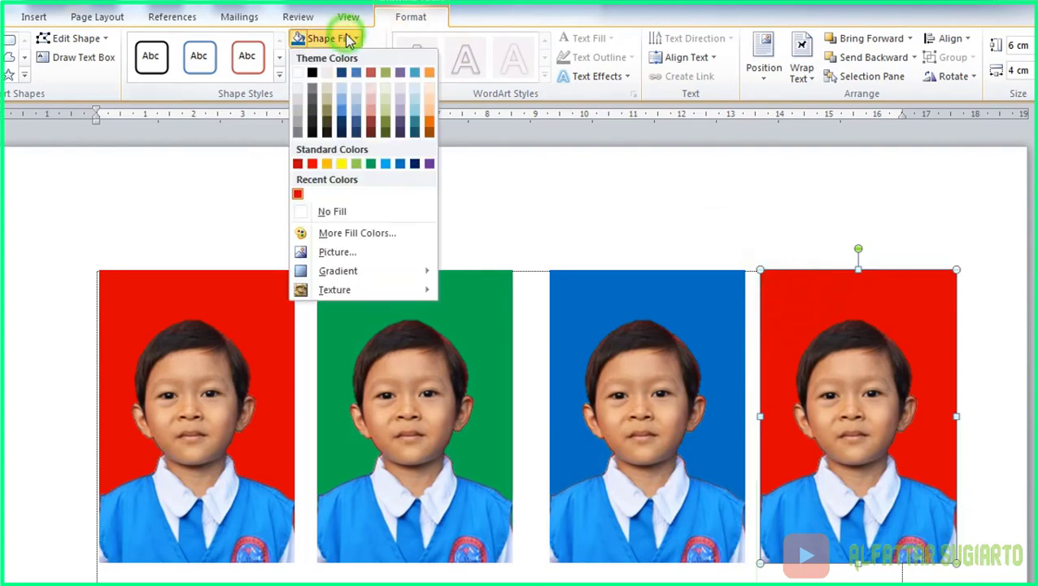
{"action": "left_click", "coordinate": [342, 163]}
{"action": "left_click", "coordinate": [591, 213]}
{"action": "scroll", "coordinate": [601, 211], "scroll_direction": "down", "scroll_amount": 2}
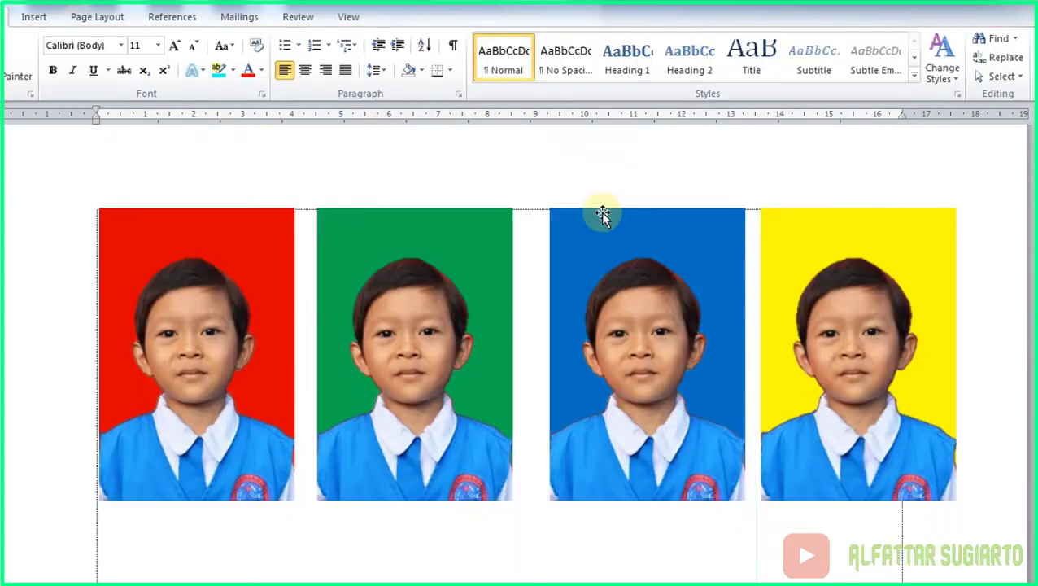
{"action": "scroll", "coordinate": [600, 211], "scroll_direction": "down", "scroll_amount": 2}
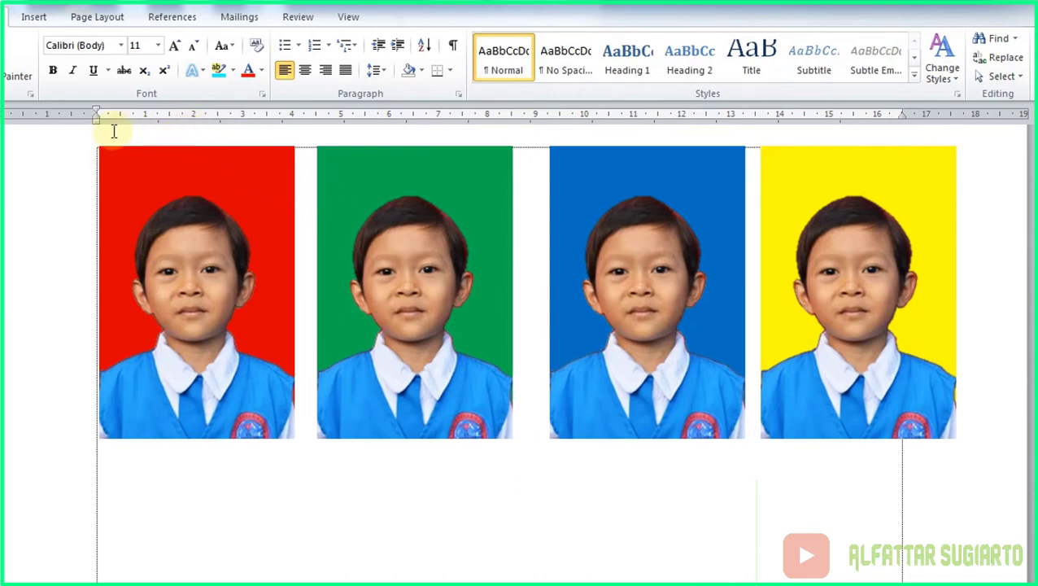
- Draw a rectangle with no outline below the red-backdrop photo
{"action": "left_click", "coordinate": [35, 18]}
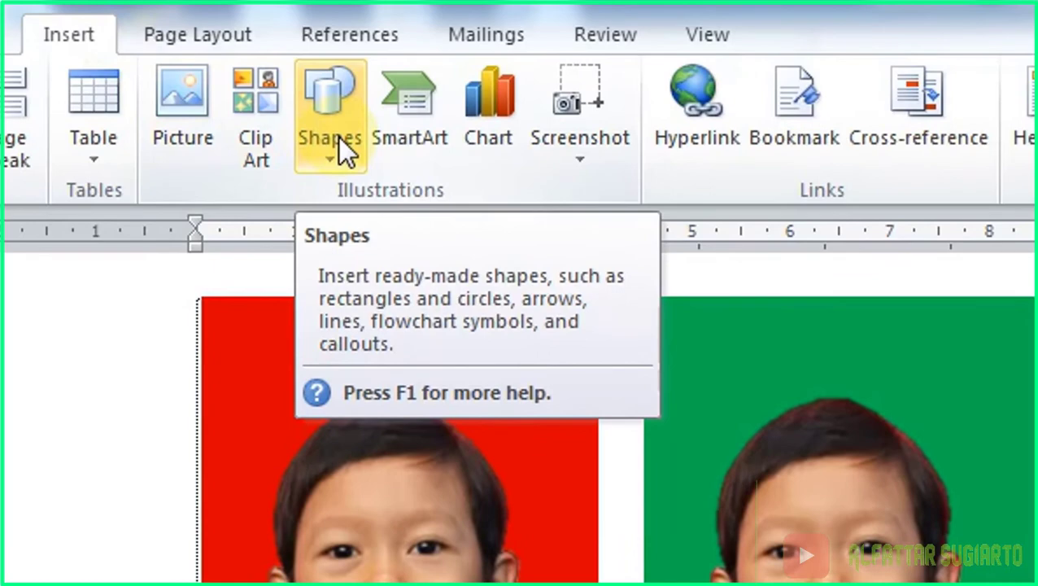
{"action": "left_click", "coordinate": [167, 70]}
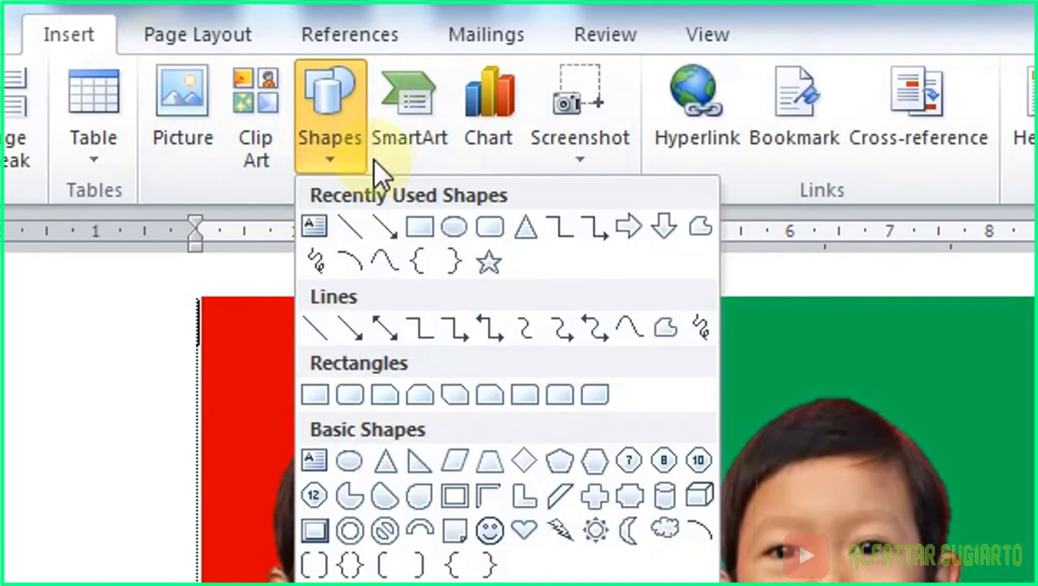
{"action": "left_click", "coordinate": [425, 234]}
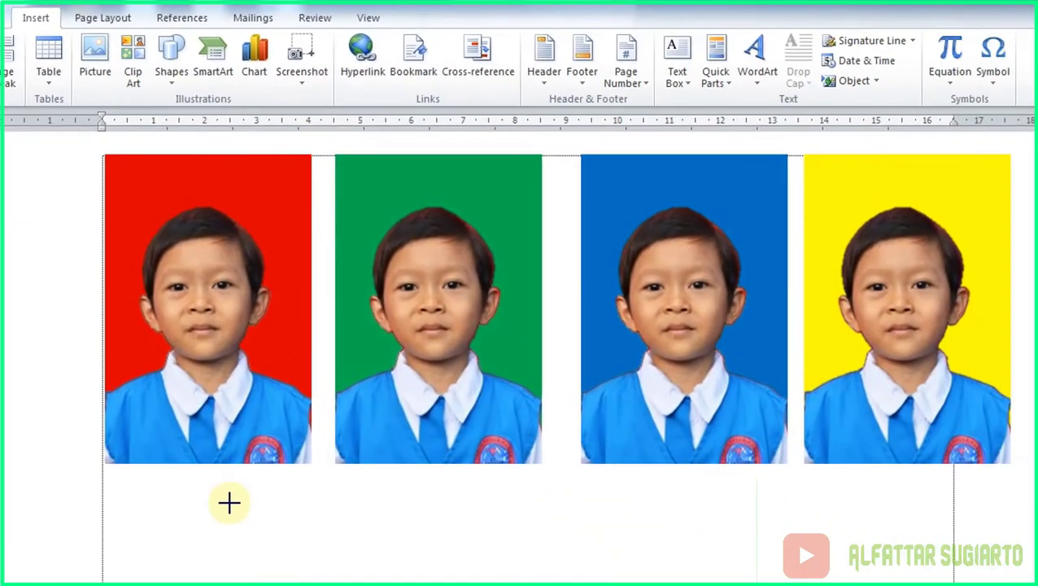
{"action": "scroll", "coordinate": [227, 501], "scroll_direction": "down", "scroll_amount": 1}
{"action": "scroll", "coordinate": [229, 488], "scroll_direction": "down", "scroll_amount": 1}
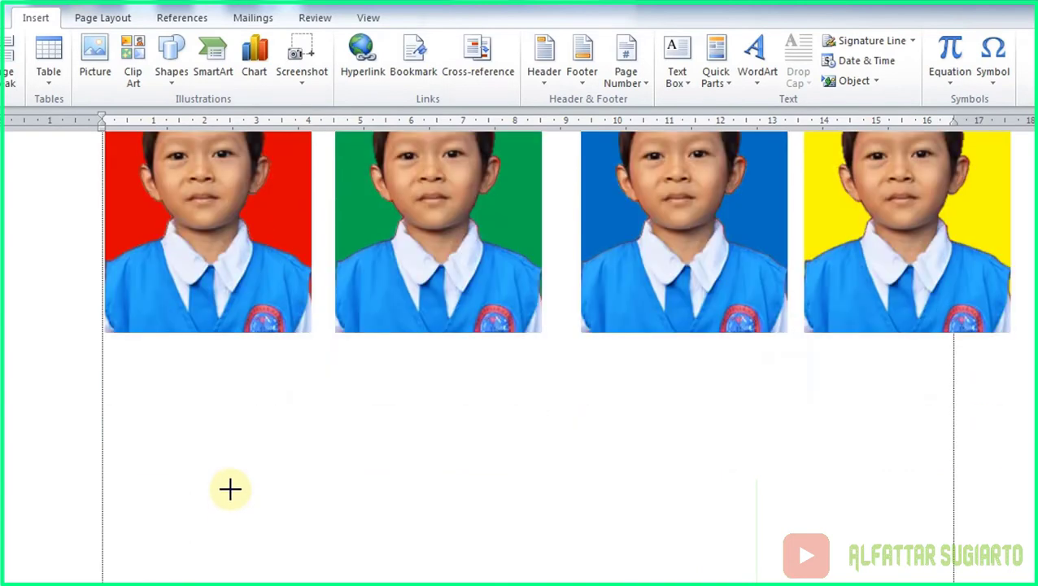
{"action": "mouse_move", "coordinate": [104, 358]}
{"action": "left_mouse_down"}
{"action": "mouse_move", "coordinate": [287, 558]}
{"action": "mouse_move", "coordinate": [315, 574]}
{"action": "left_mouse_up"}
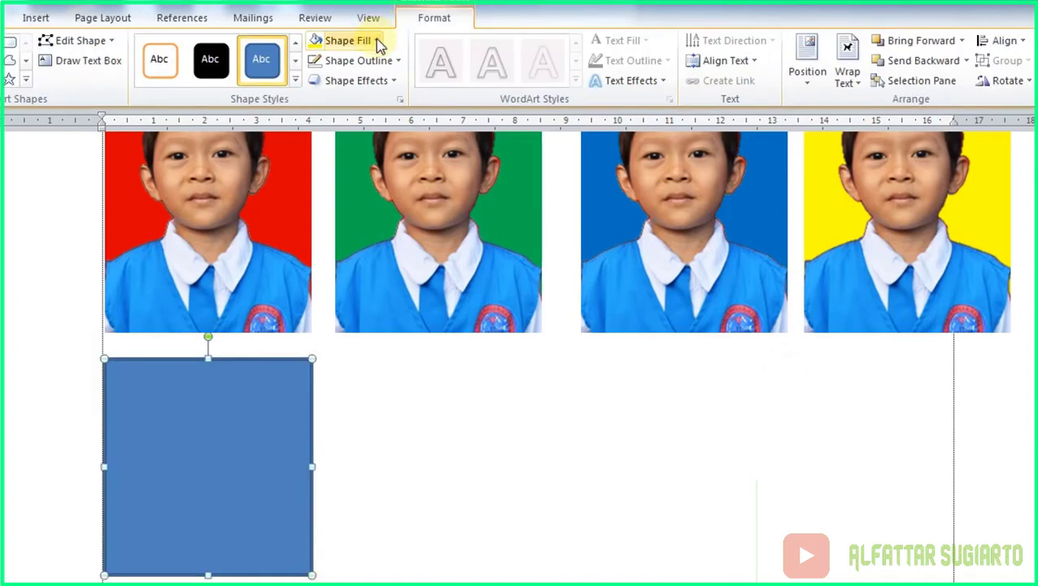
{"action": "left_click", "coordinate": [362, 61]}
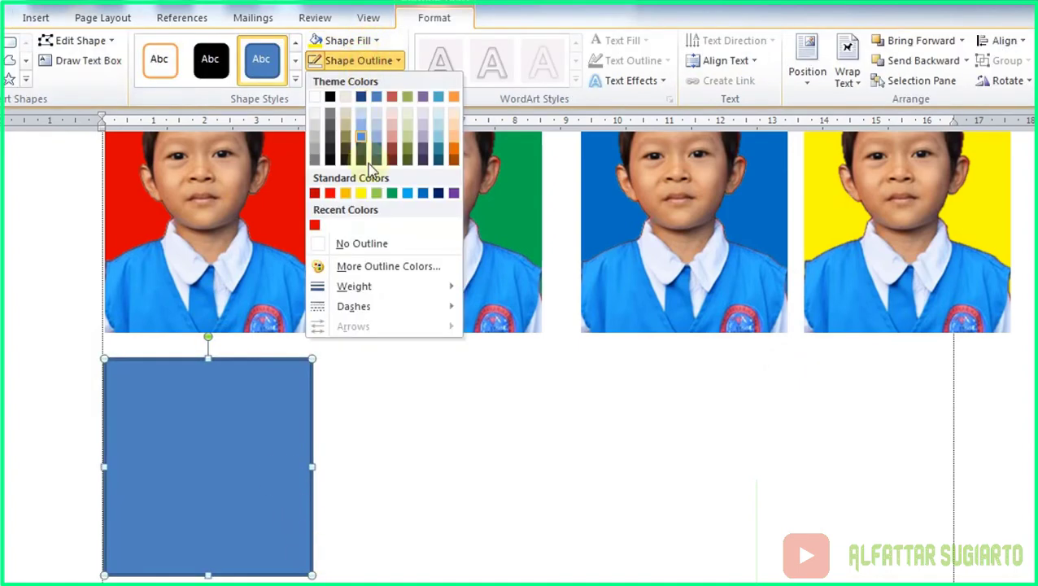
{"action": "left_click", "coordinate": [373, 248]}
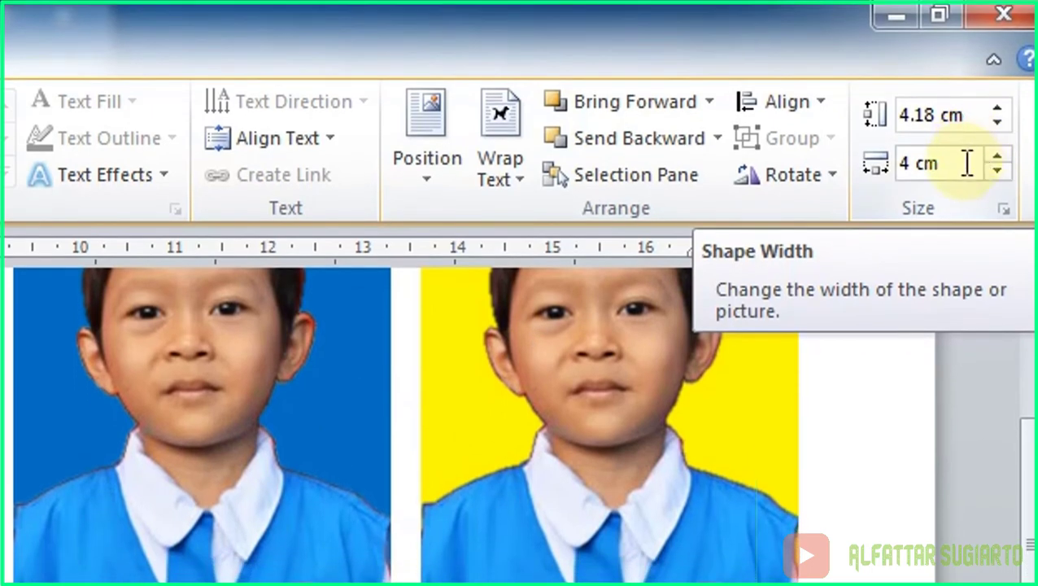
- Set the rectangle's width to 3 cm and height to 4 cm
{"action": "left_click", "coordinate": [963, 163]}
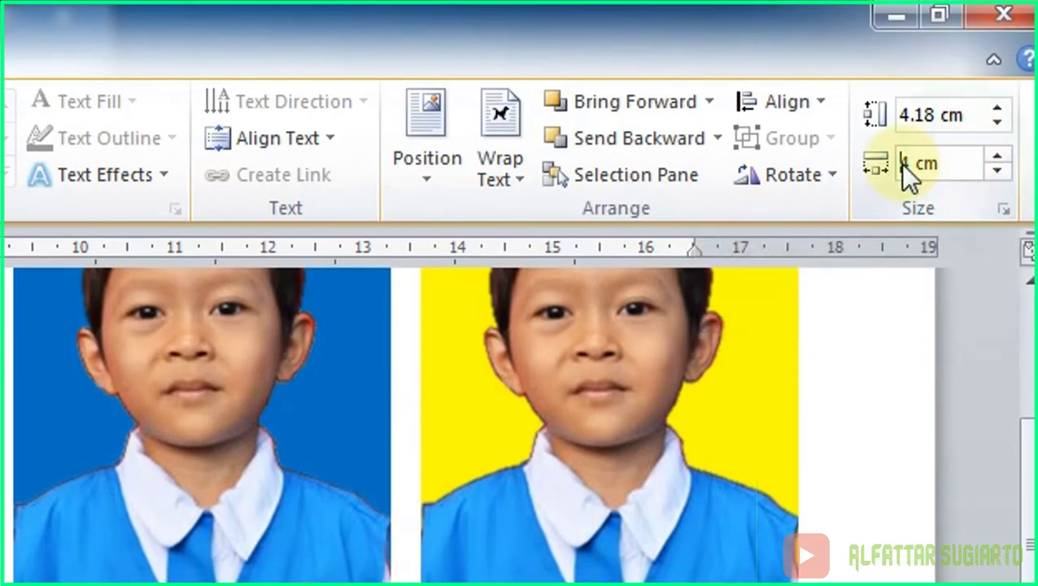
{"action": "type", "text": "3"}
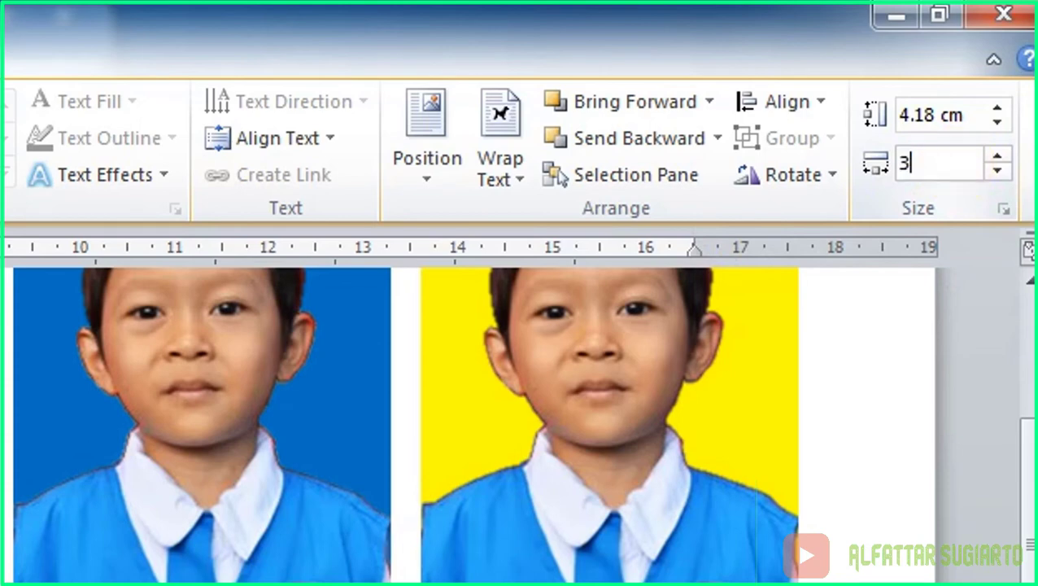
{"action": "left_click", "coordinate": [979, 118]}
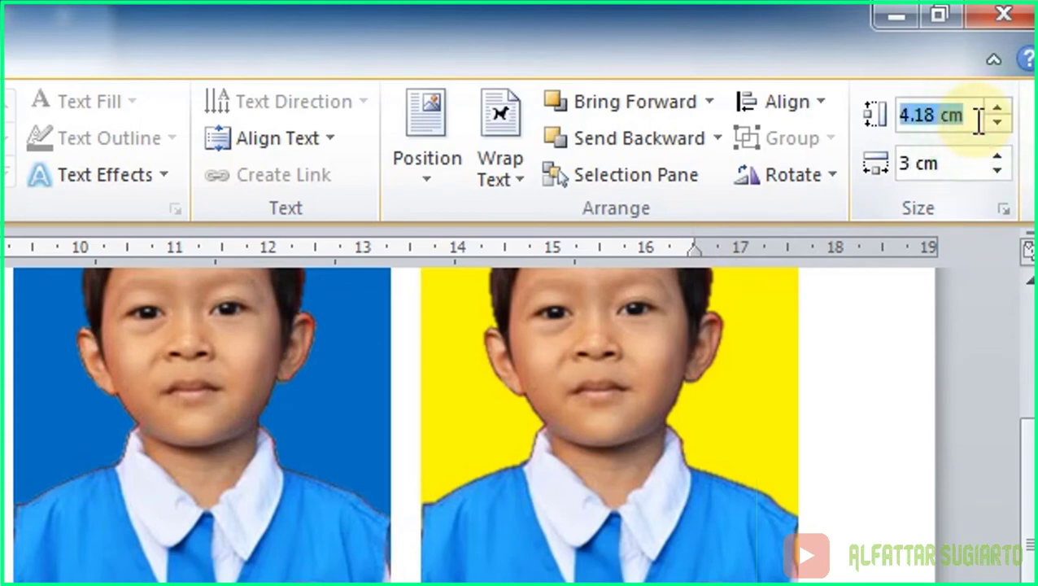
{"action": "type", "text": "4"}
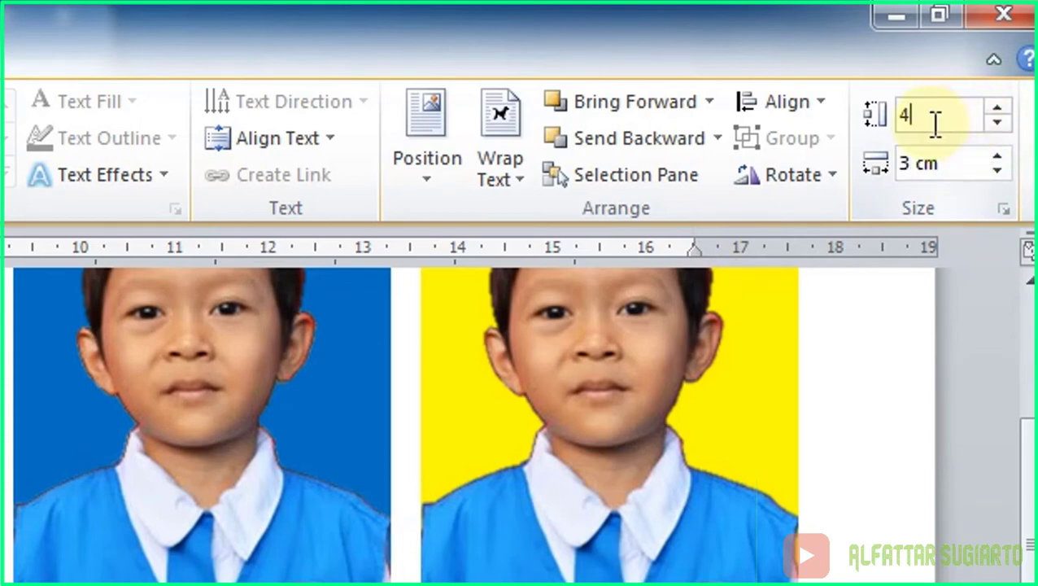
{"action": "key", "text": "Return"}
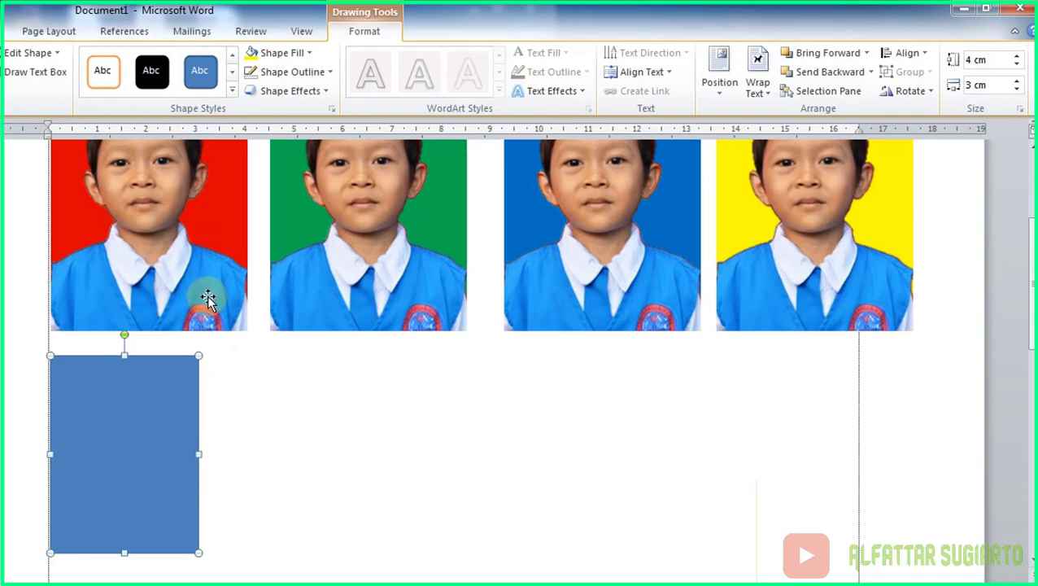
- Copy the red-backdrop photo onto the 3 × 4 cm blue rectangle and shrink it to fit
{"action": "left_click", "coordinate": [169, 279]}
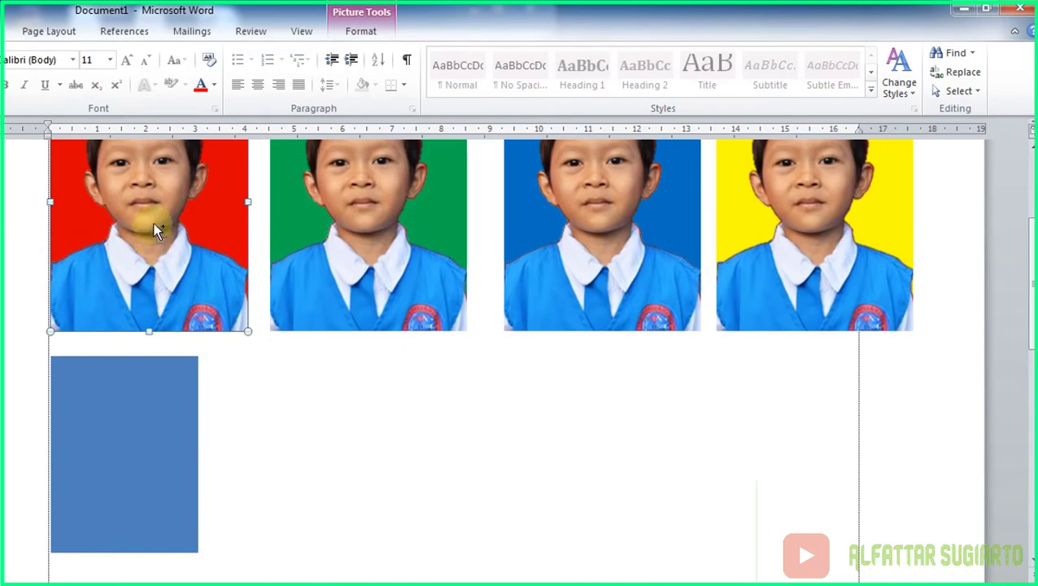
{"action": "left_click_drag", "start_coordinate": [153, 222], "coordinate": [221, 445]}
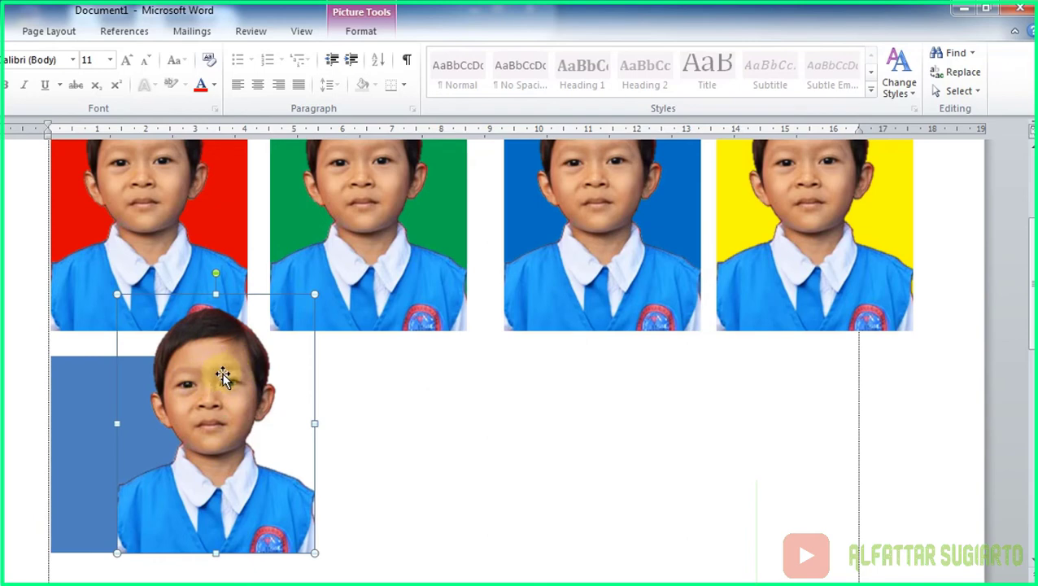
{"action": "left_click_drag", "start_coordinate": [223, 375], "coordinate": [159, 375]}
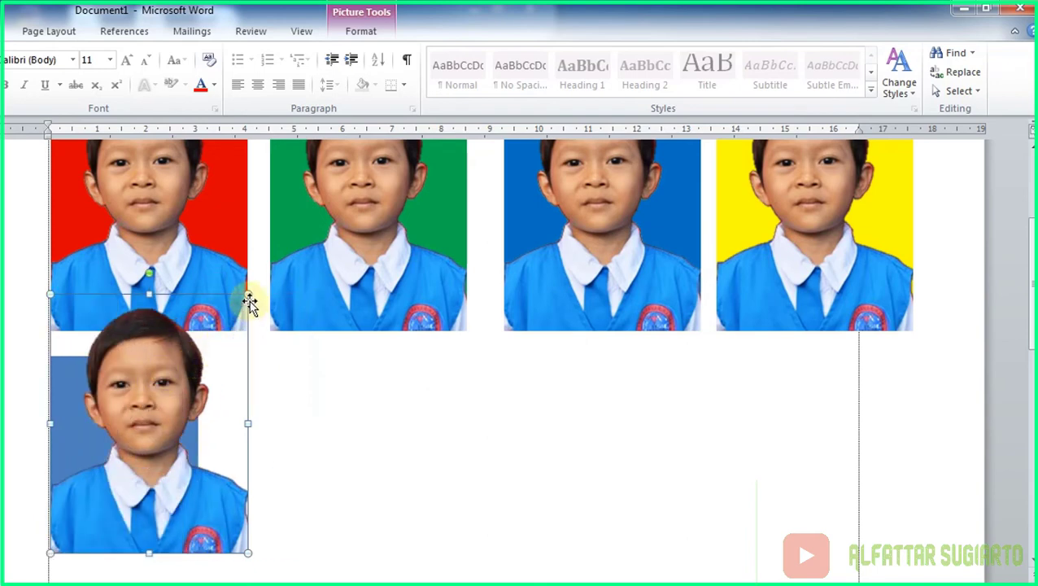
{"action": "left_click_drag", "start_coordinate": [249, 293], "coordinate": [172, 364]}
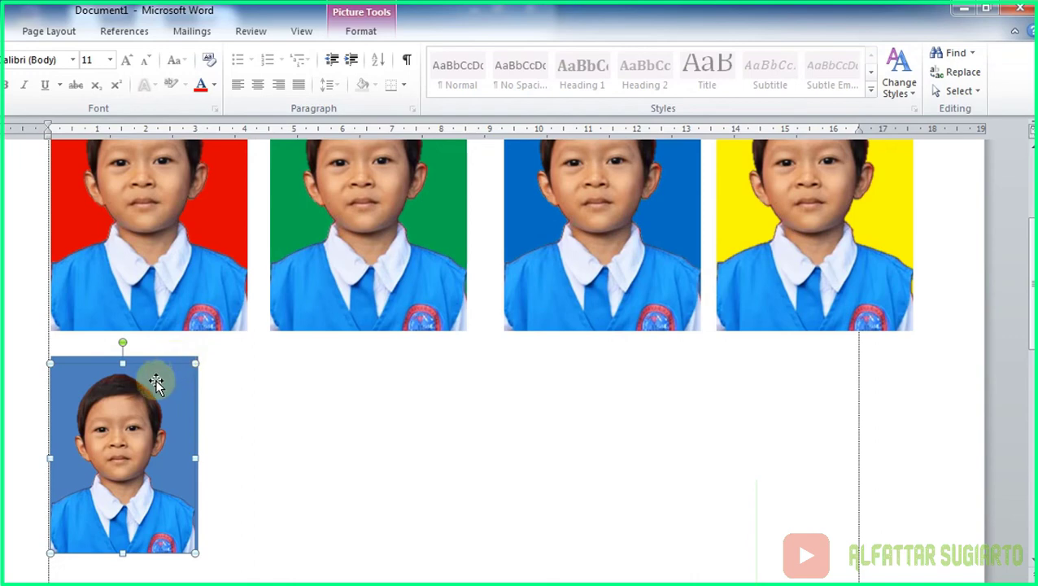
{"action": "left_click_drag", "start_coordinate": [156, 384], "coordinate": [174, 382]}
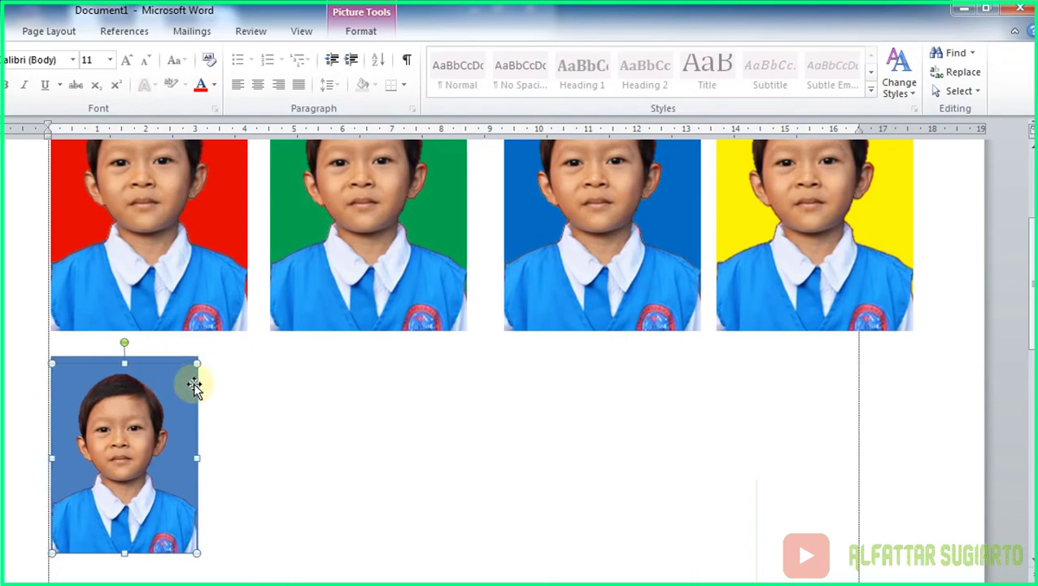
{"action": "left_click", "coordinate": [219, 383]}
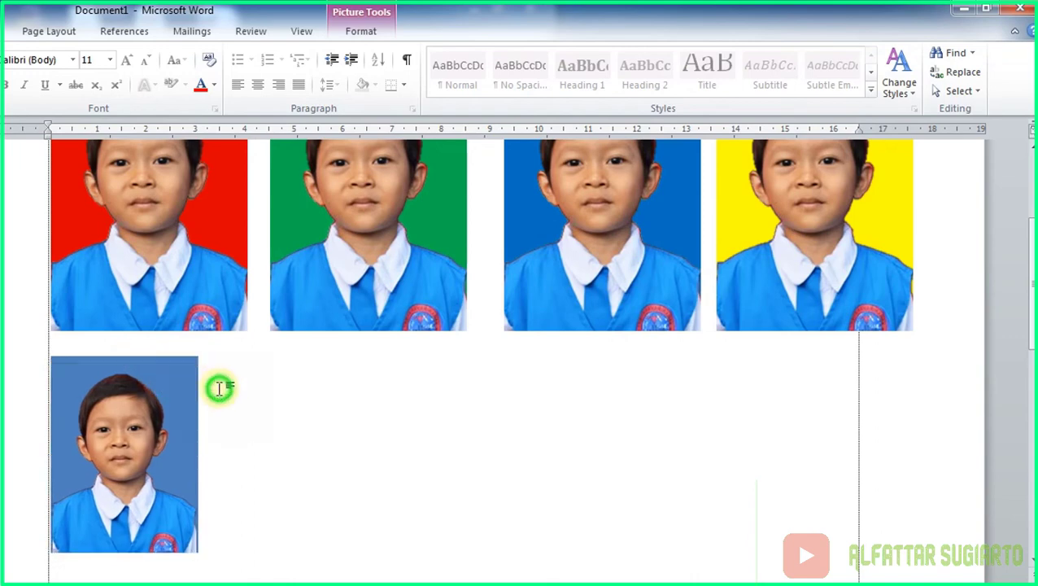
{"action": "scroll", "coordinate": [244, 470], "scroll_direction": "down", "scroll_amount": 1}
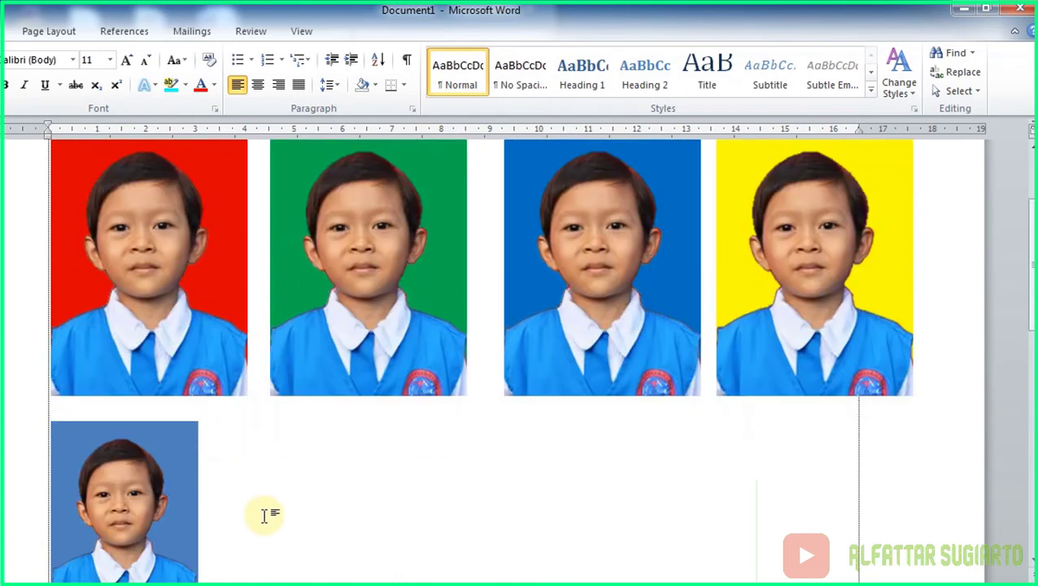
{"action": "scroll", "coordinate": [295, 517], "scroll_direction": "down", "scroll_amount": 1}
{"action": "left_click", "coordinate": [251, 537]}
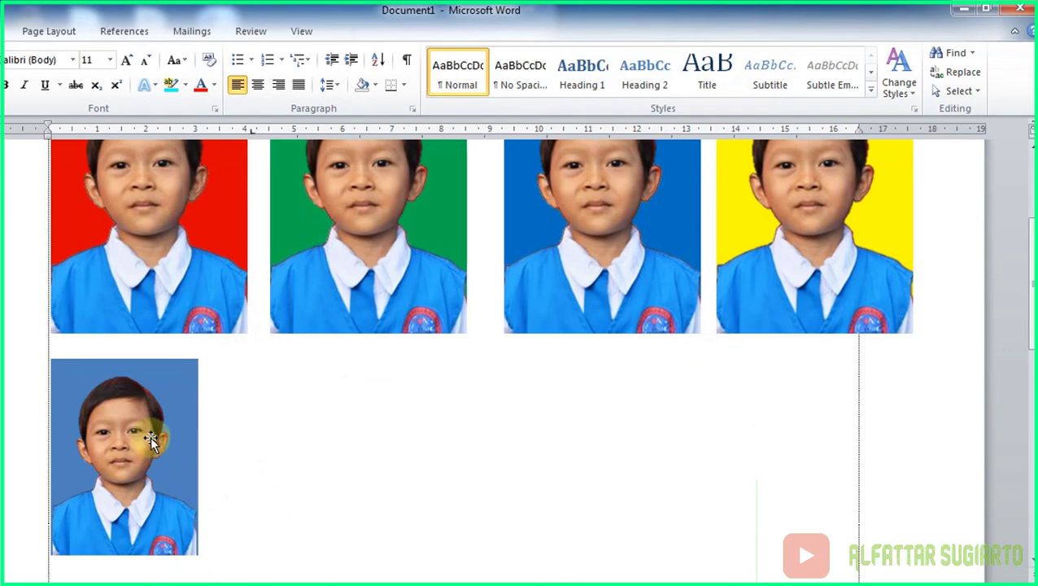
- Fill the small photo's rectangle with red
{"action": "left_click", "coordinate": [191, 366]}
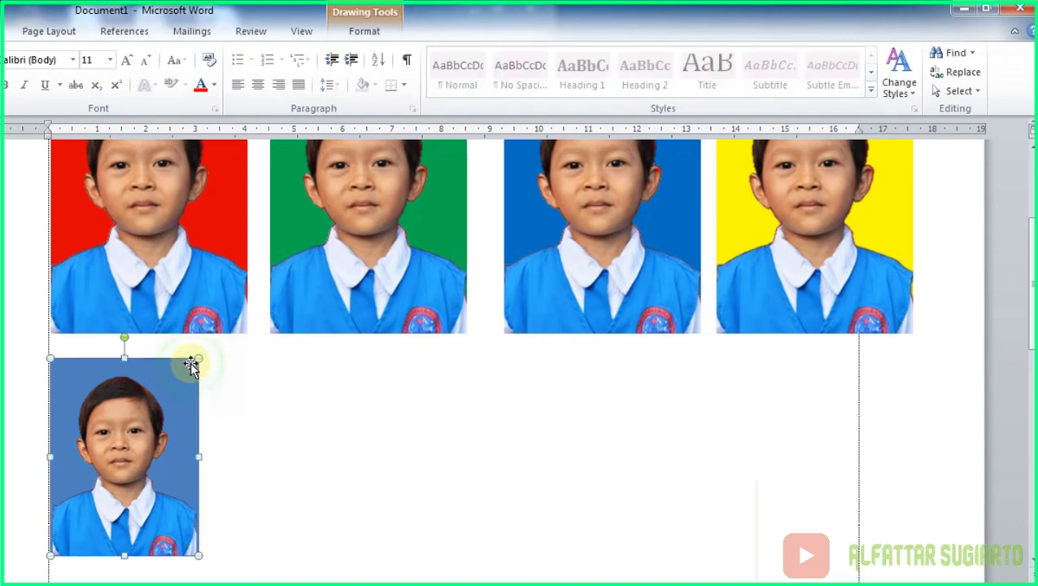
{"action": "left_click", "coordinate": [363, 32]}
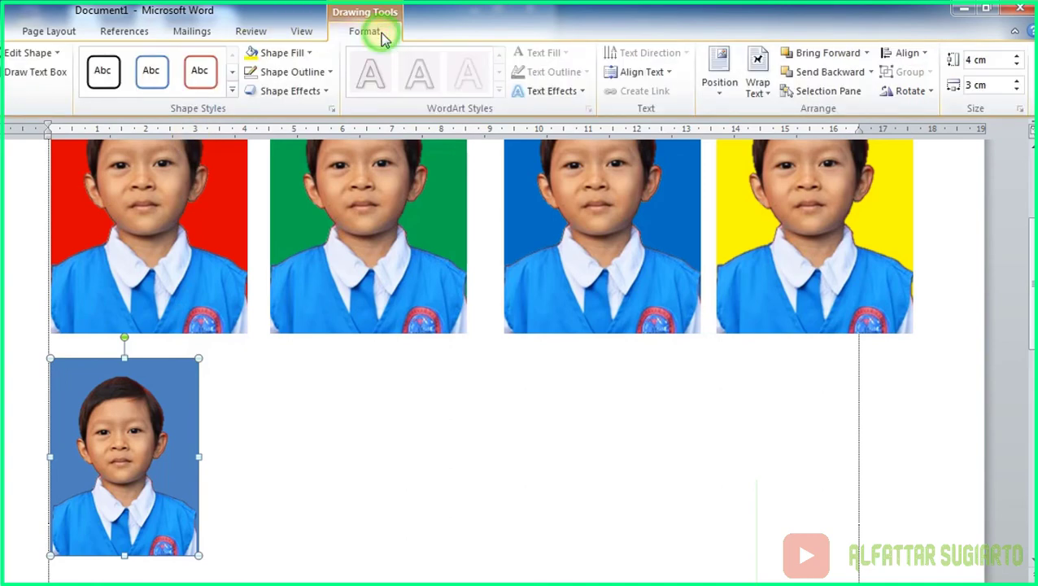
{"action": "left_click", "coordinate": [313, 54]}
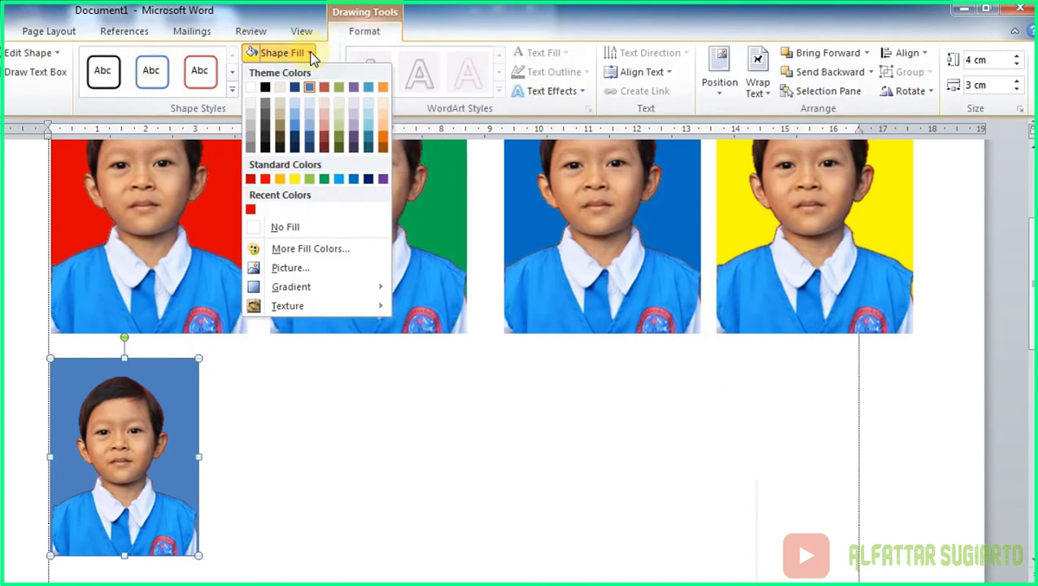
{"action": "left_click", "coordinate": [251, 211]}
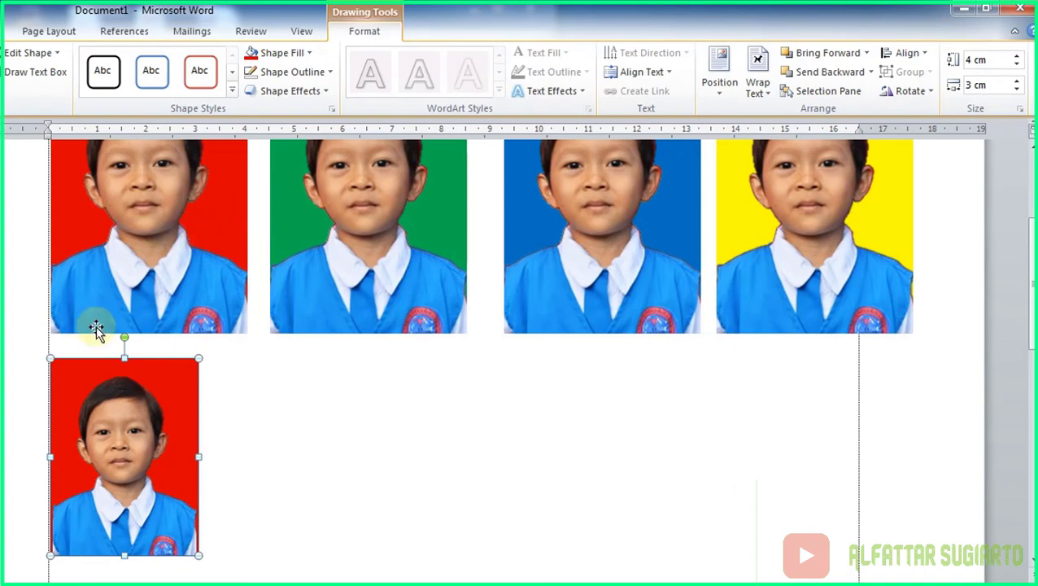
- Select the small photo with its rectangle and copy it rightward into a row of five
{"action": "left_click", "coordinate": [124, 415]}
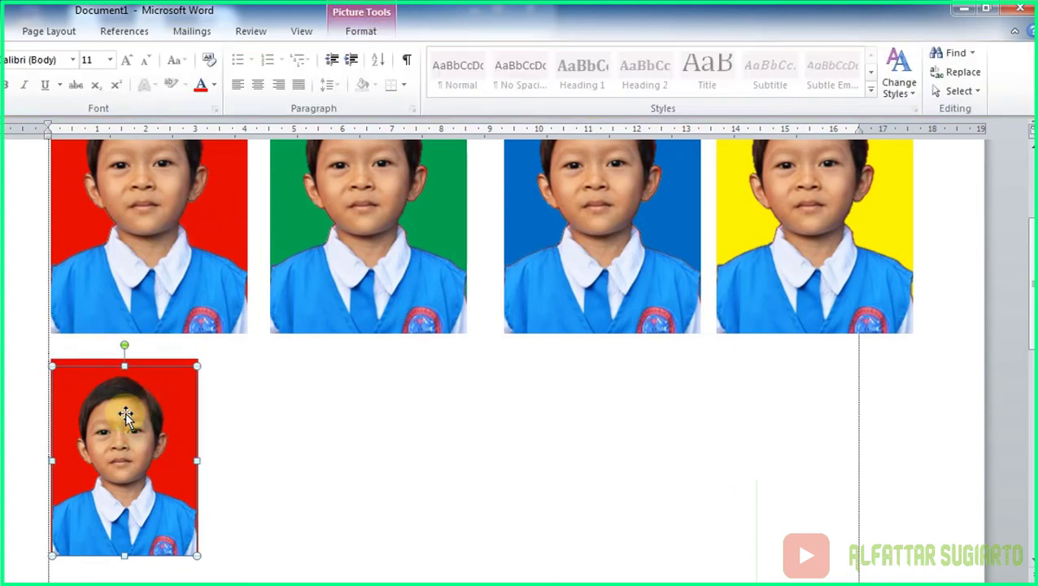
{"action": "left_click", "coordinate": [166, 364]}
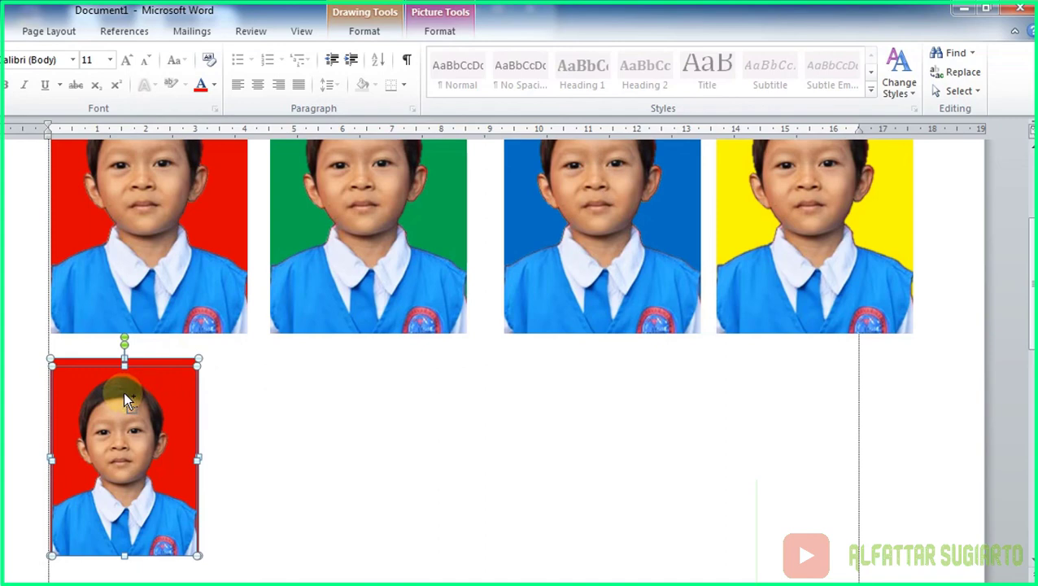
{"action": "left_click_drag", "start_coordinate": [126, 397], "coordinate": [751, 390], "text": "ctrl"}
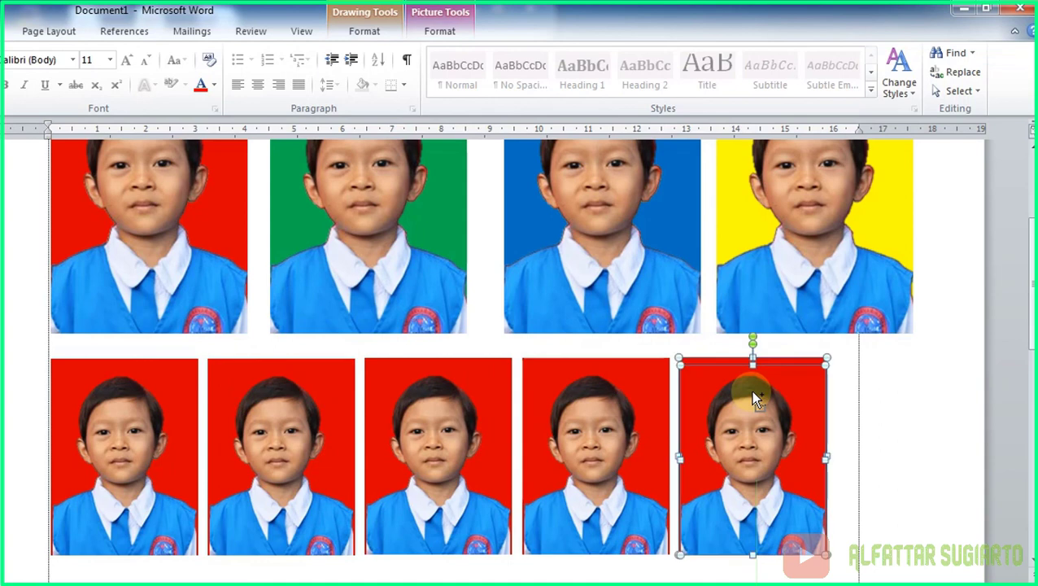
{"action": "left_click", "coordinate": [854, 407]}
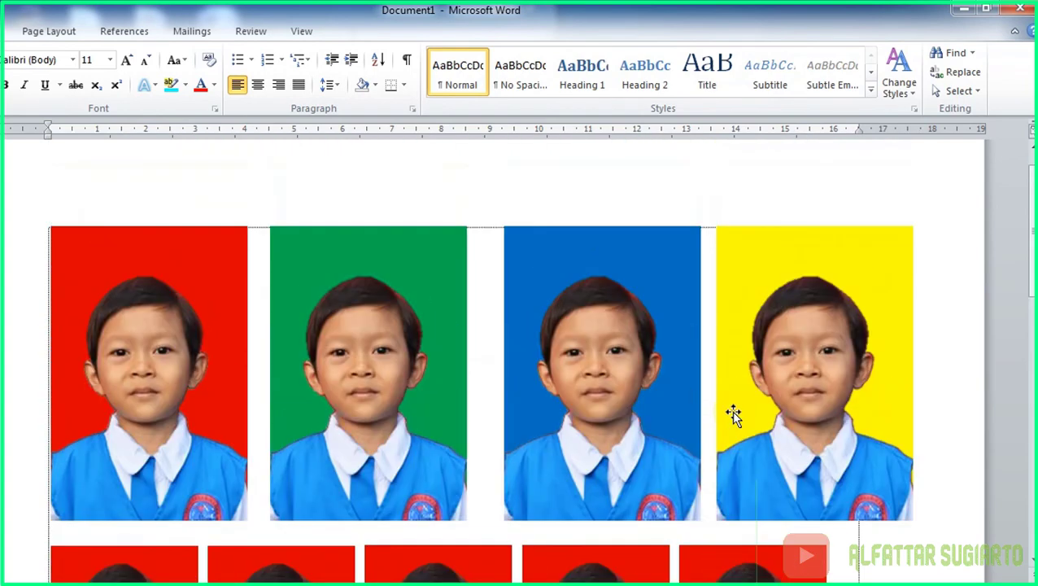
- Drag the green photo closer to the red one and shift the blue photo left
{"action": "scroll", "coordinate": [732, 411], "scroll_direction": "down", "scroll_amount": 2}
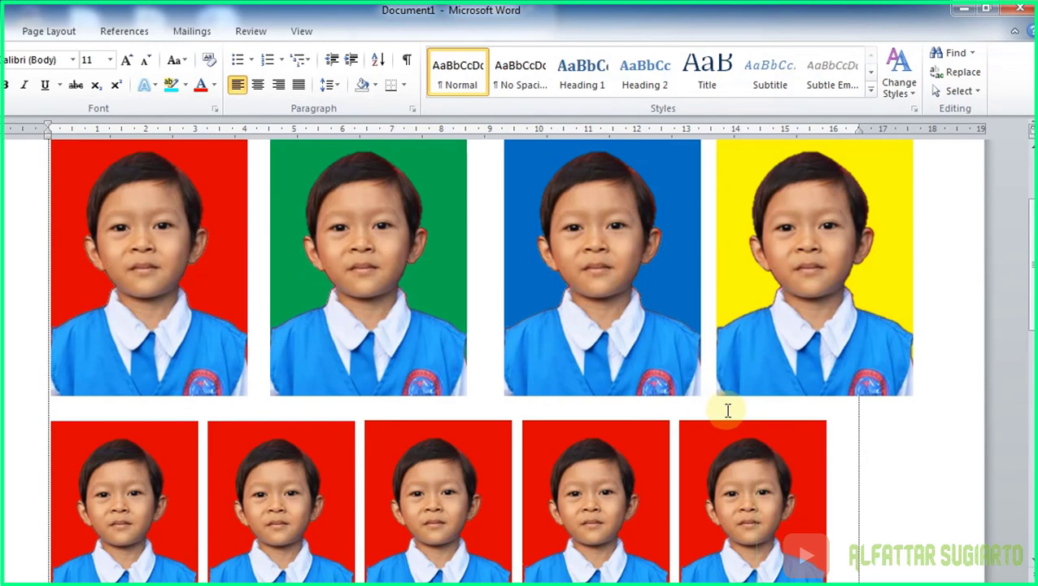
{"action": "left_click_drag", "start_coordinate": [362, 319], "coordinate": [341, 319]}
{"action": "left_click_drag", "start_coordinate": [552, 336], "coordinate": [400, 341]}
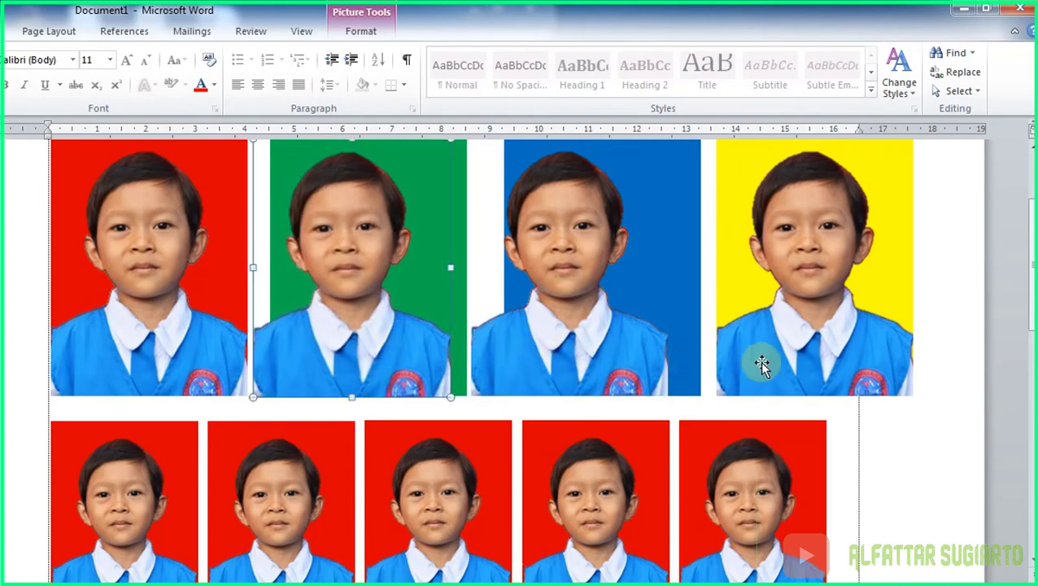
- Nudge the green photo slightly left and reposition the next photo to even out the top-row gaps
{"action": "scroll", "coordinate": [536, 315], "scroll_direction": "up", "scroll_amount": 1}
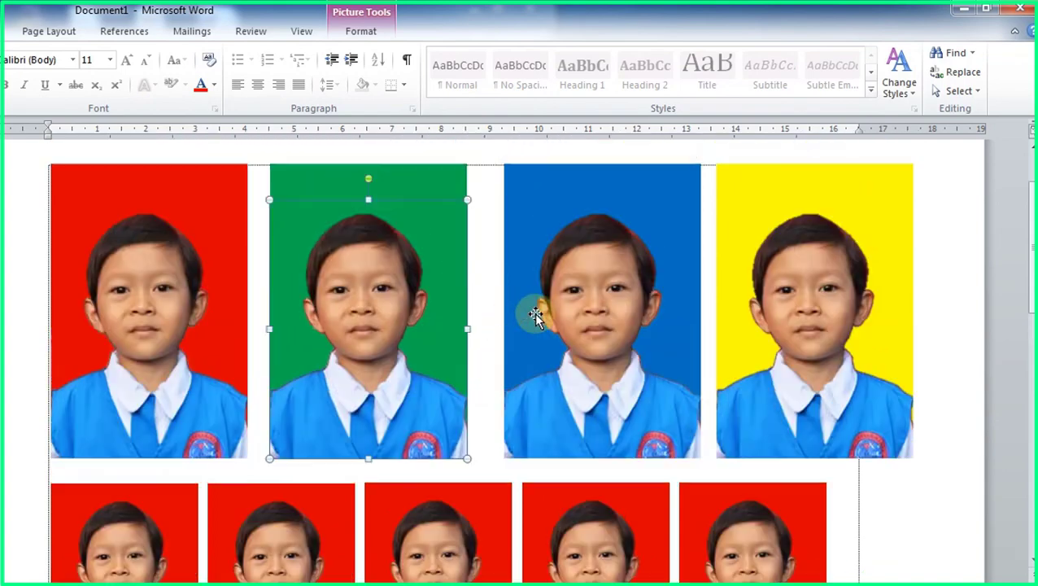
{"action": "left_click", "coordinate": [308, 174]}
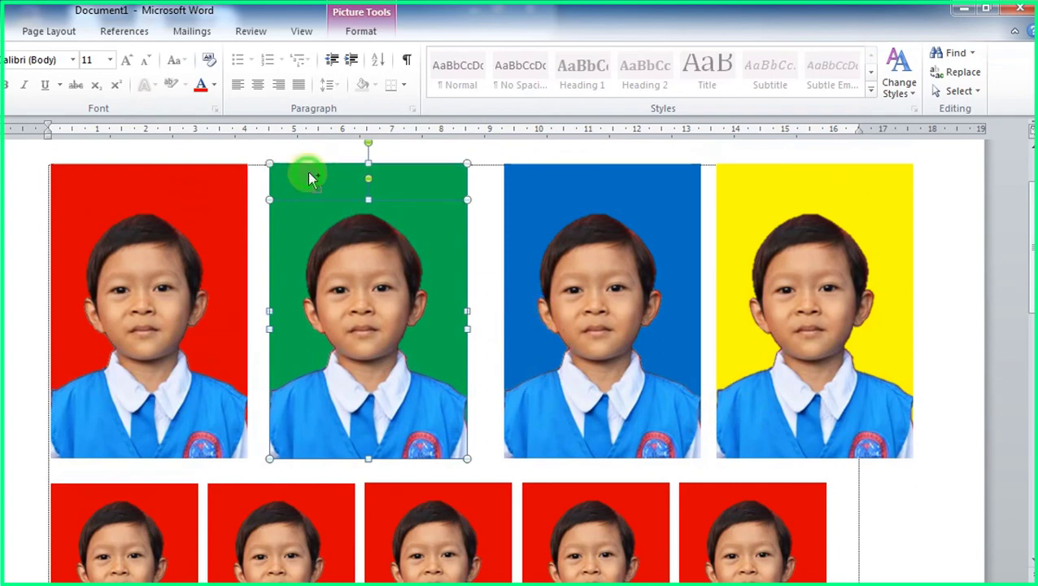
{"action": "left_click_drag", "start_coordinate": [310, 238], "coordinate": [299, 239]}
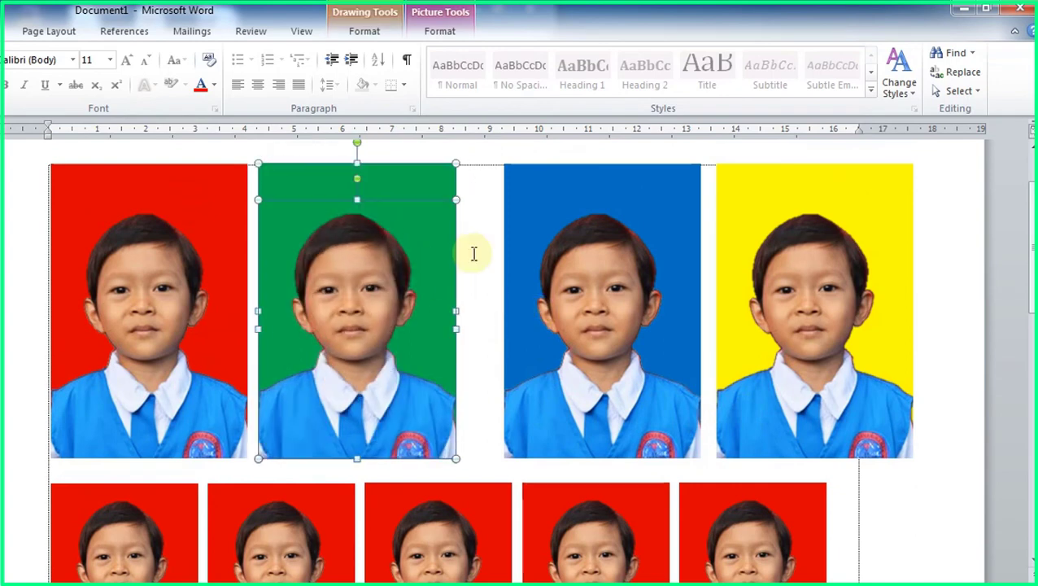
{"action": "left_click", "coordinate": [596, 292]}
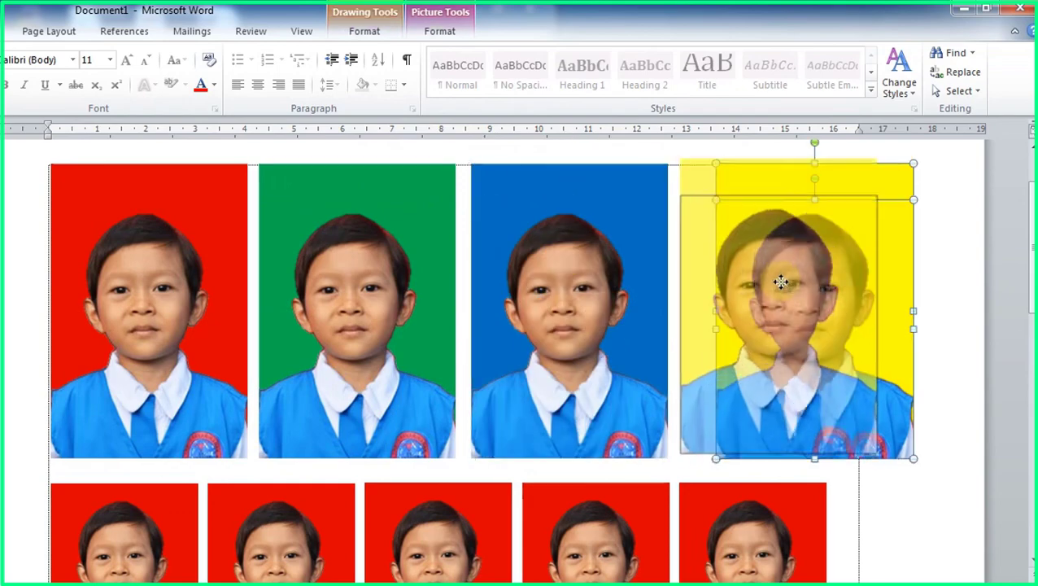
{"action": "left_click_drag", "start_coordinate": [567, 257], "coordinate": [654, 350]}
{"action": "scroll", "coordinate": [654, 350], "scroll_direction": "down", "scroll_amount": 2}
{"action": "scroll", "coordinate": [651, 348], "scroll_direction": "down", "scroll_amount": 1}
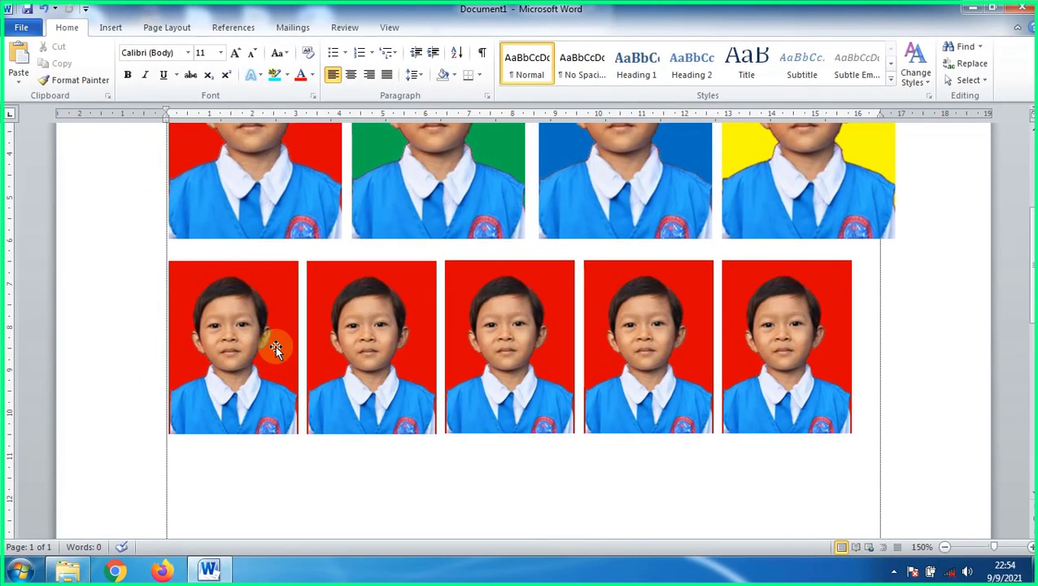
{"action": "scroll", "coordinate": [297, 347], "scroll_direction": "up", "scroll_amount": 1}
{"action": "scroll", "coordinate": [301, 350], "scroll_direction": "up", "scroll_amount": 1}
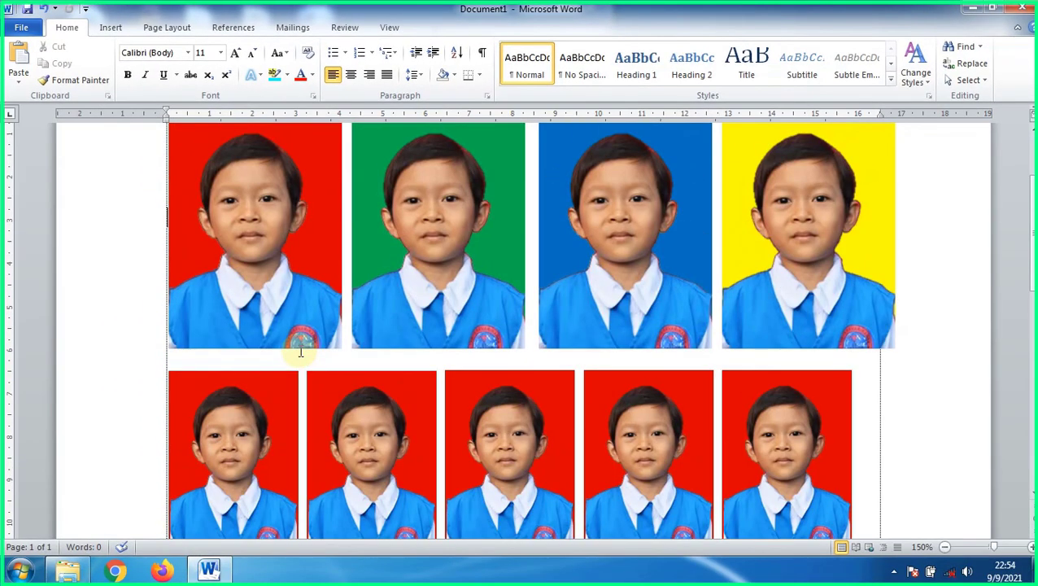